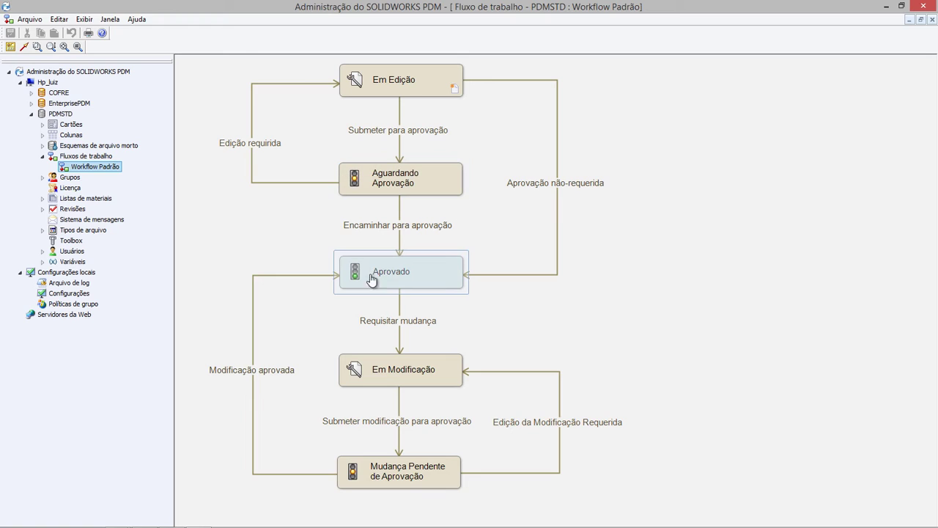
- Deselect the Aprovado state in the Workflow Padrão diagram and go to the Windows Start screen
left_click(594, 220)
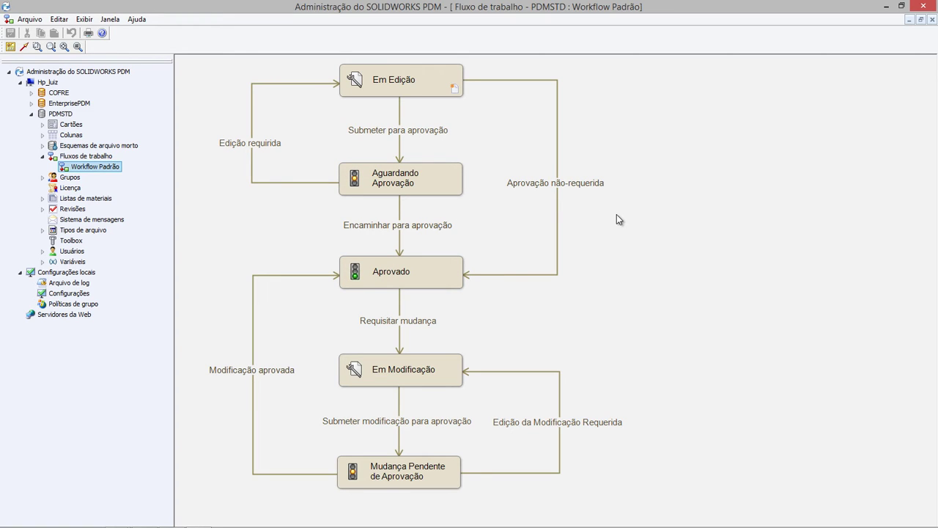
key("super")
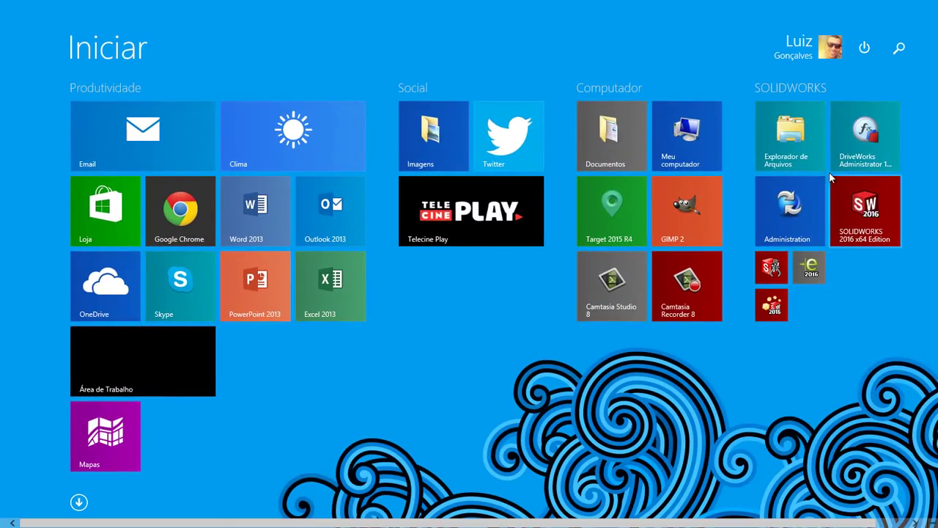
- Open File Explorer and log in to the PDMSTD vault with the admin user name
left_click(814, 191)
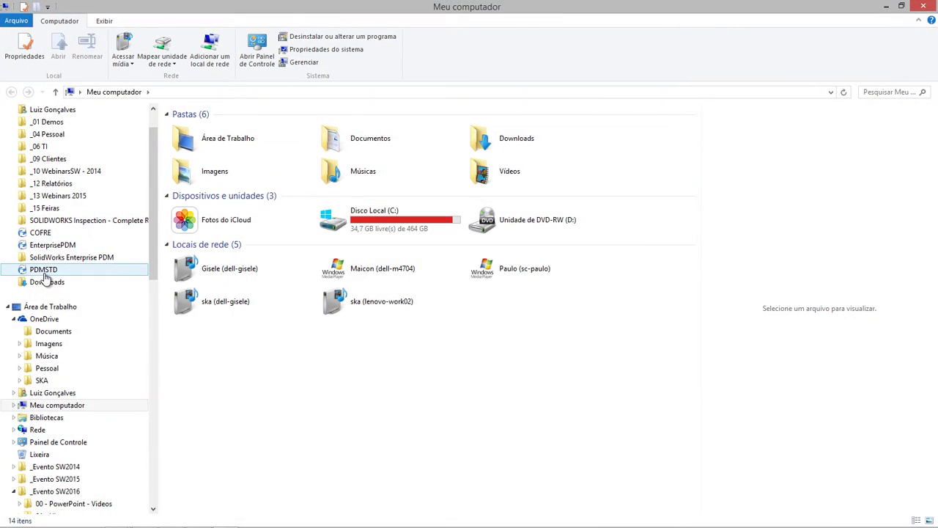
left_click(43, 270)
key("shift+Tab")
type("Ad")
key("Return")
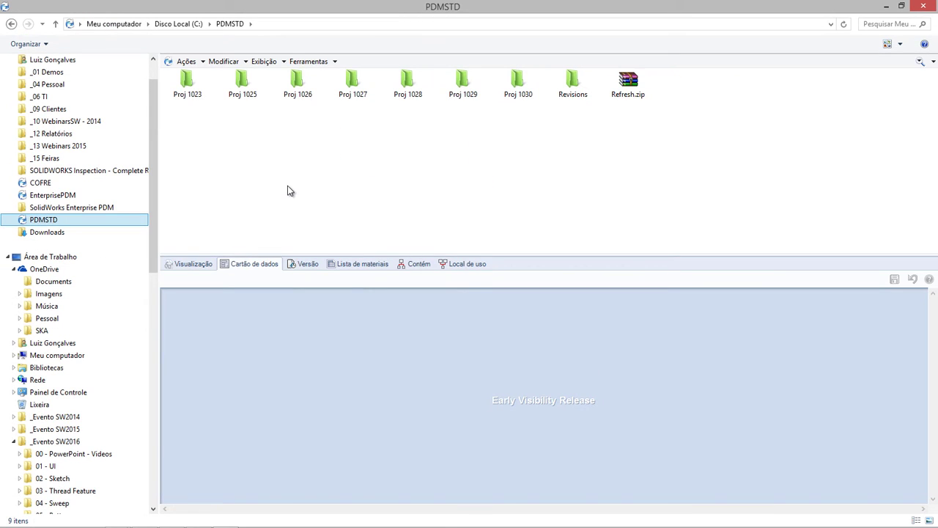
- In Proj 1030, preview part 00013057.SLDPRT in 3D and measure a hole's diameter
double_click(526, 89)
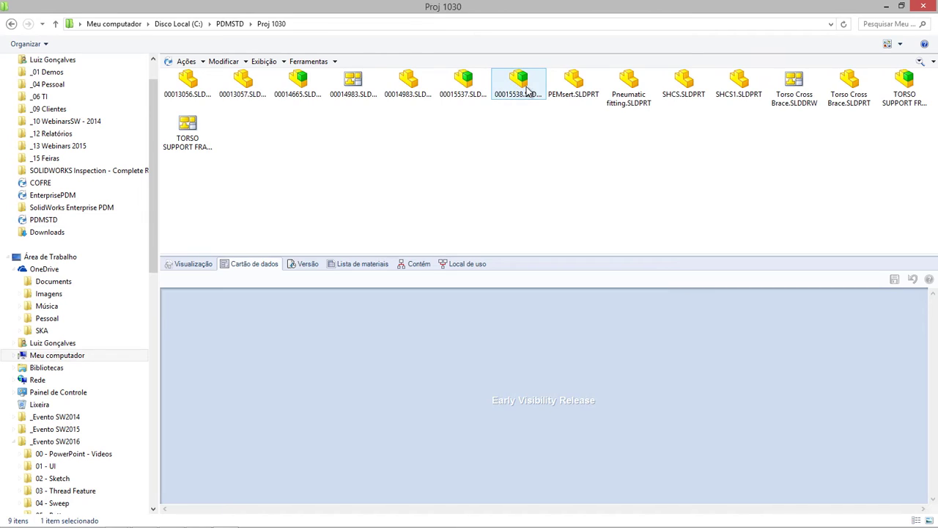
left_click(247, 92)
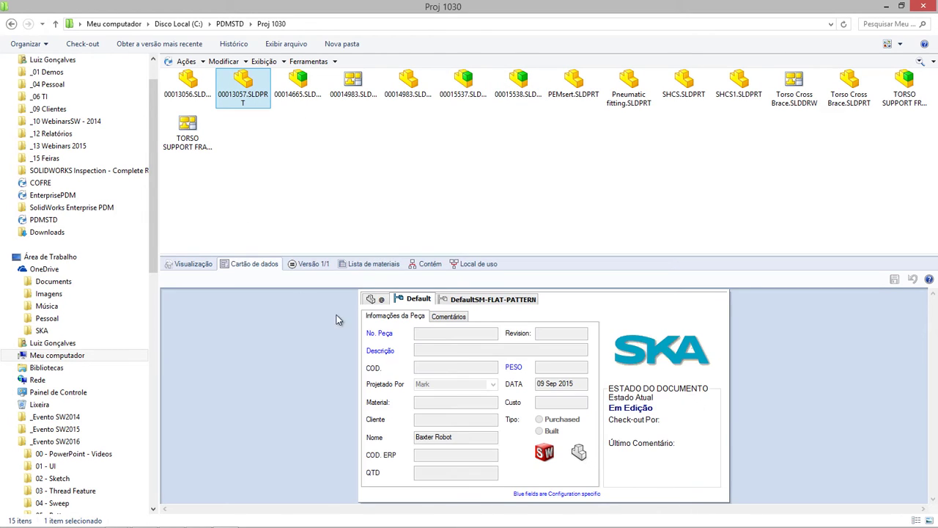
left_click(192, 263)
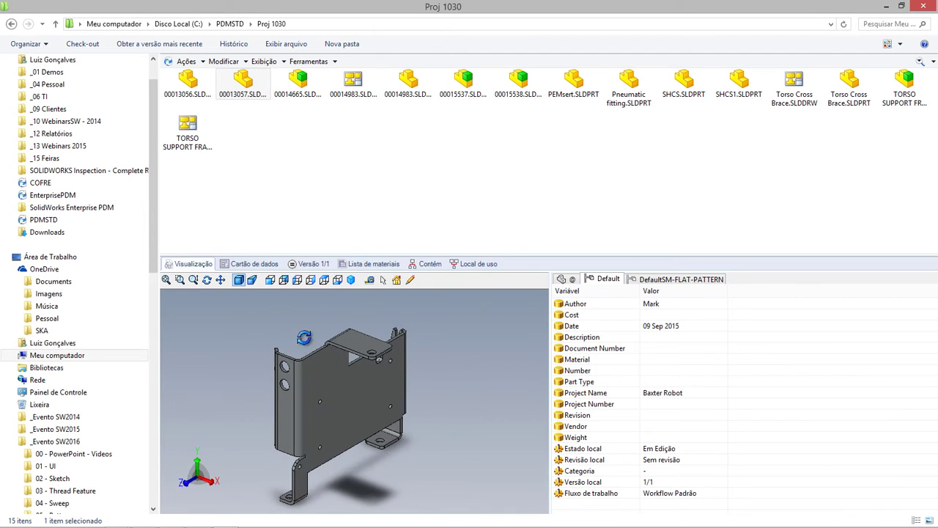
left_click(369, 279)
left_click(322, 402)
middle_click_drag(352, 406, 326, 374)
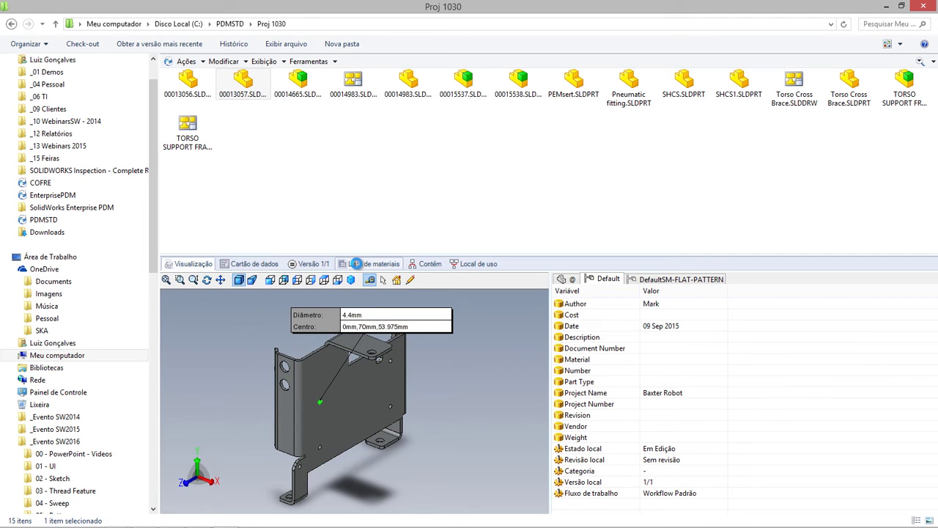
- Check the part's BOM, Contém and Local de uso lists, then return to the PDMSTD top folder
left_click(357, 263)
left_click(431, 265)
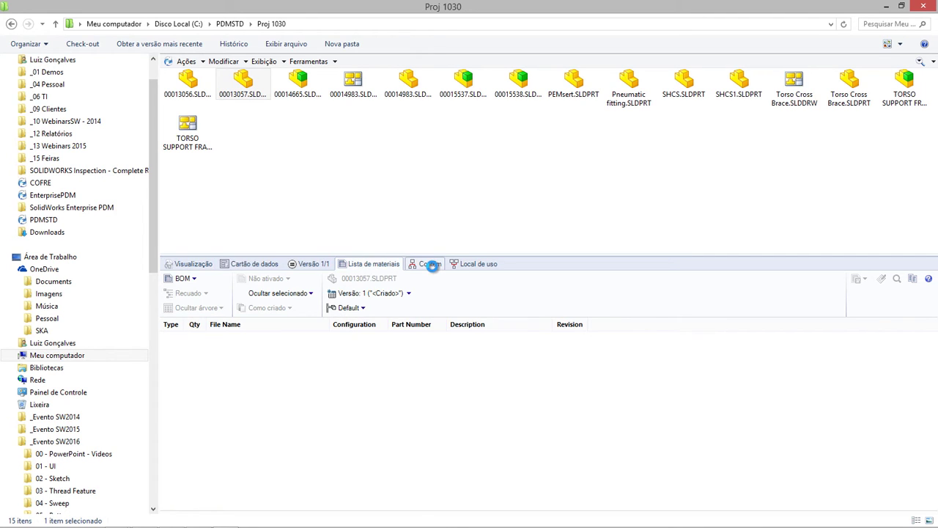
left_click(468, 267)
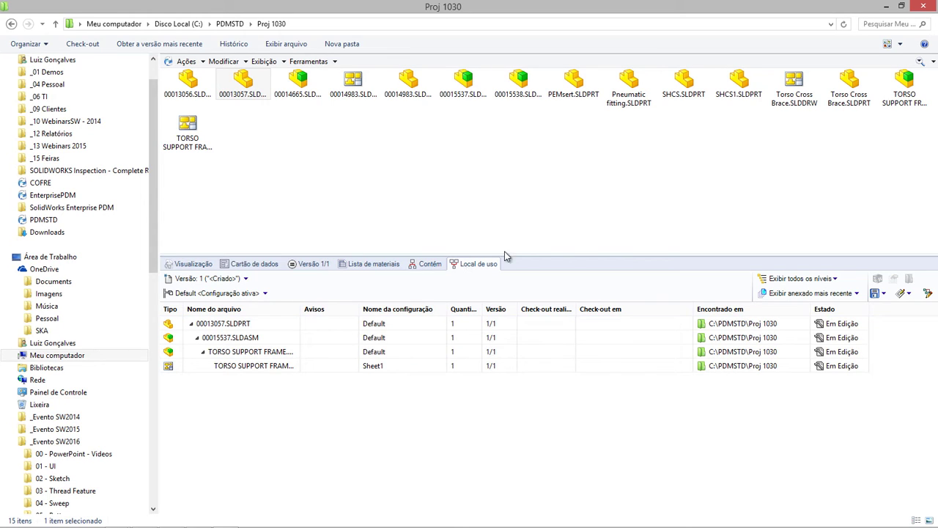
left_click(230, 23)
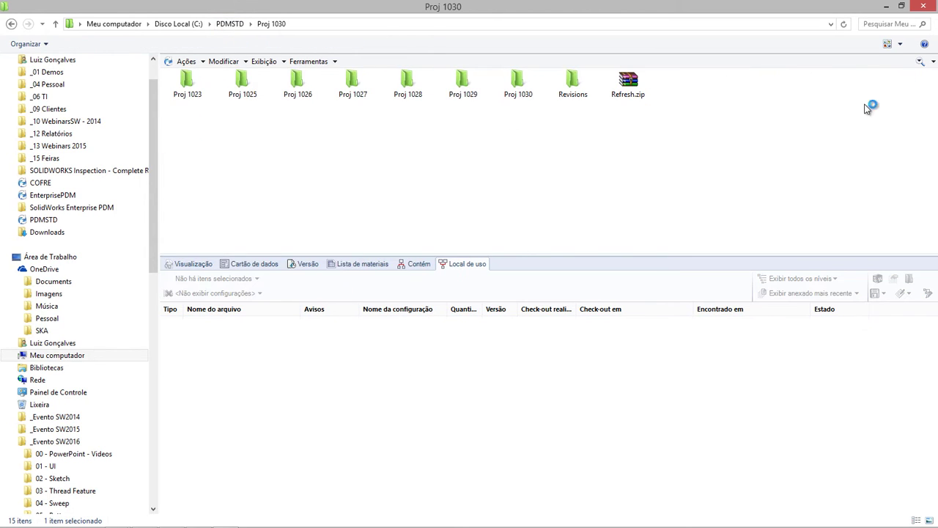
- Search the vault with the SOLIDWORKS Part Card for material 1020 parts
left_click(919, 61)
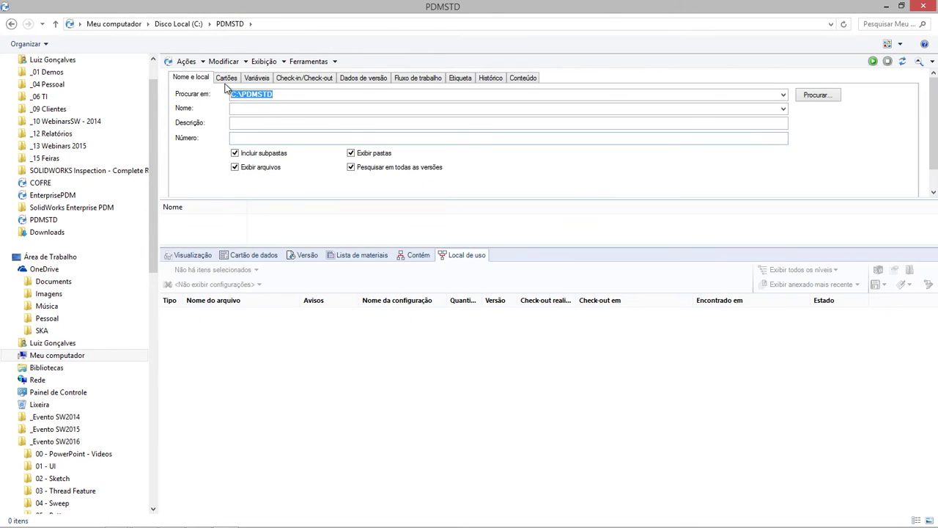
left_click(227, 77)
left_click(290, 96)
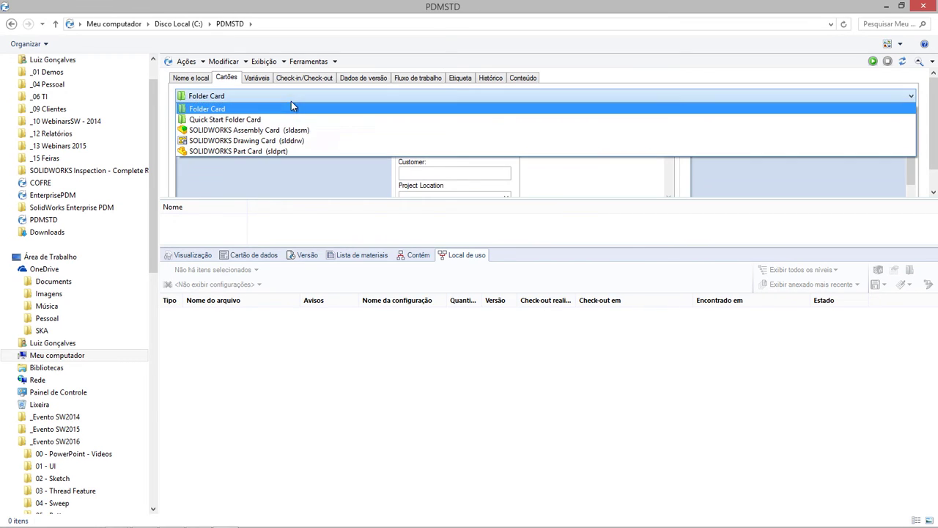
left_click(286, 152)
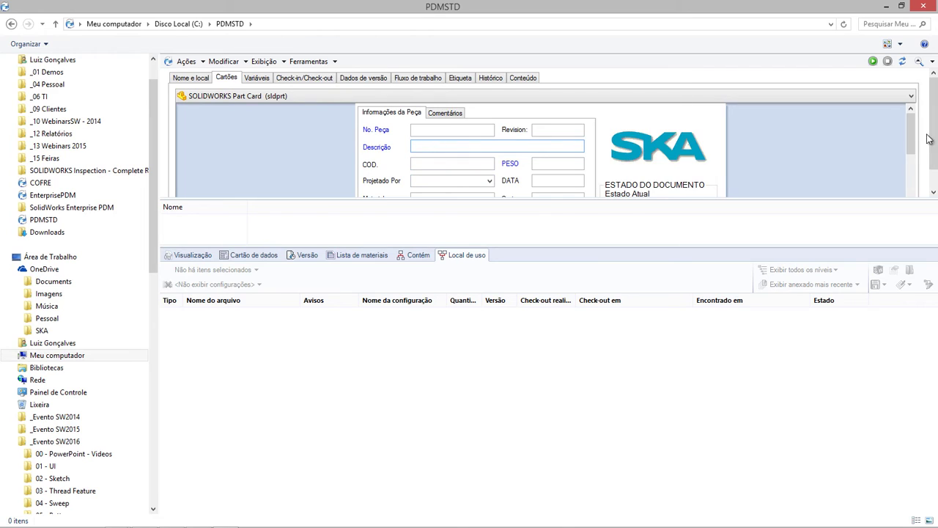
left_click_drag(915, 132, 915, 156)
left_click(451, 129)
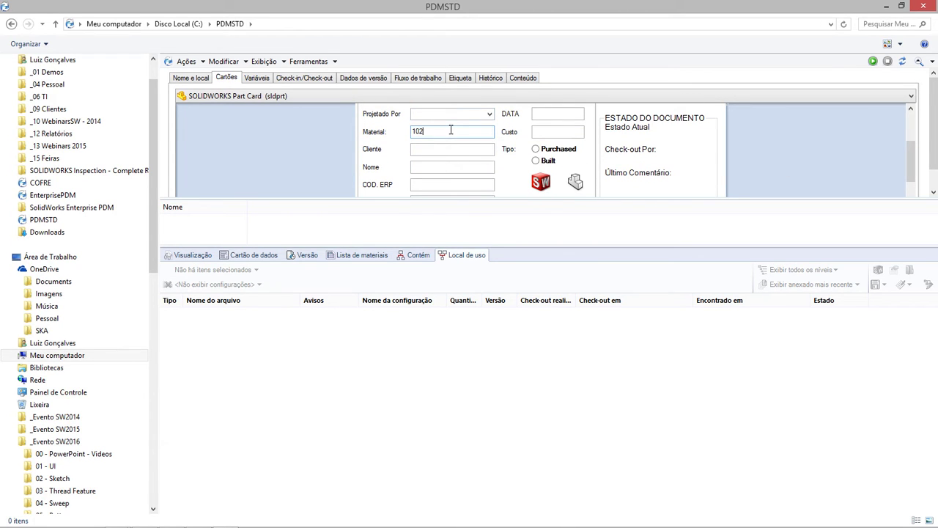
left_click(872, 62)
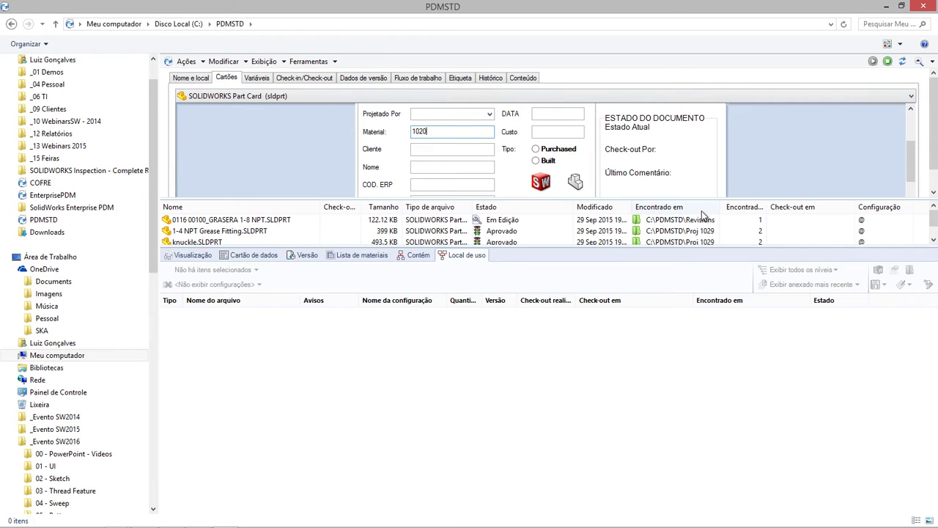
left_click_drag(705, 199, 709, 179)
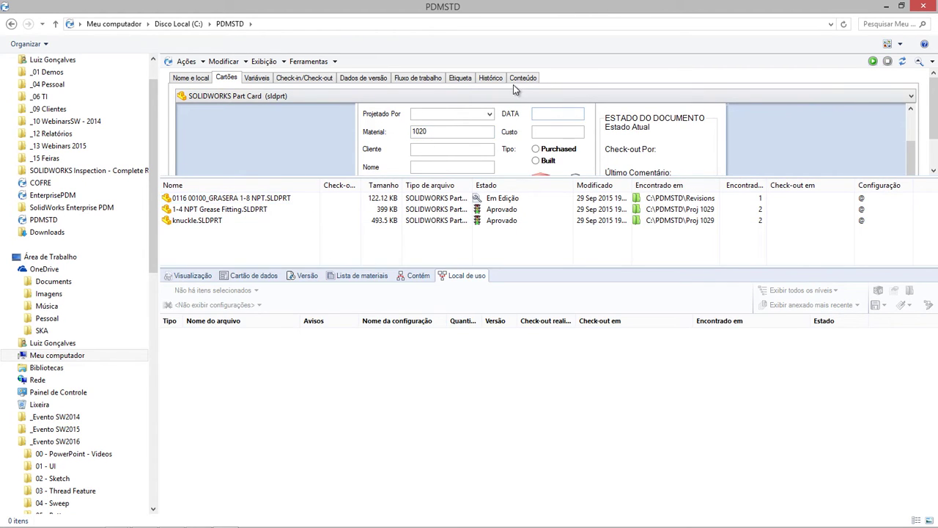
- Limit the search results to files in the Aprovado workflow state
left_click(398, 79)
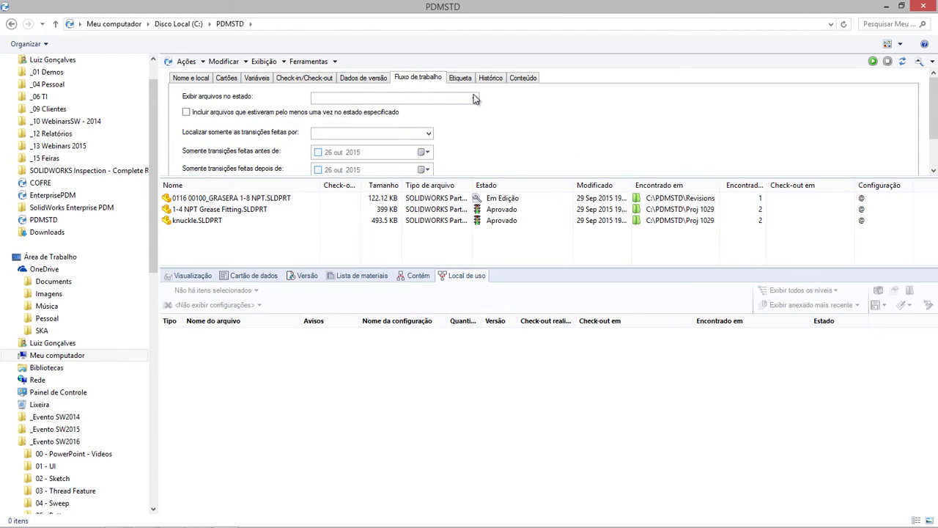
left_click(471, 96)
left_click(326, 112)
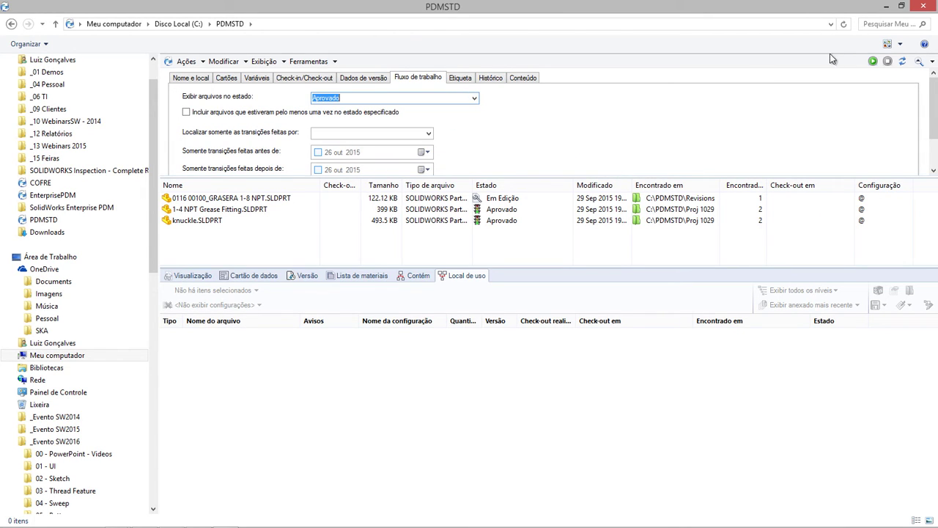
left_click(871, 62)
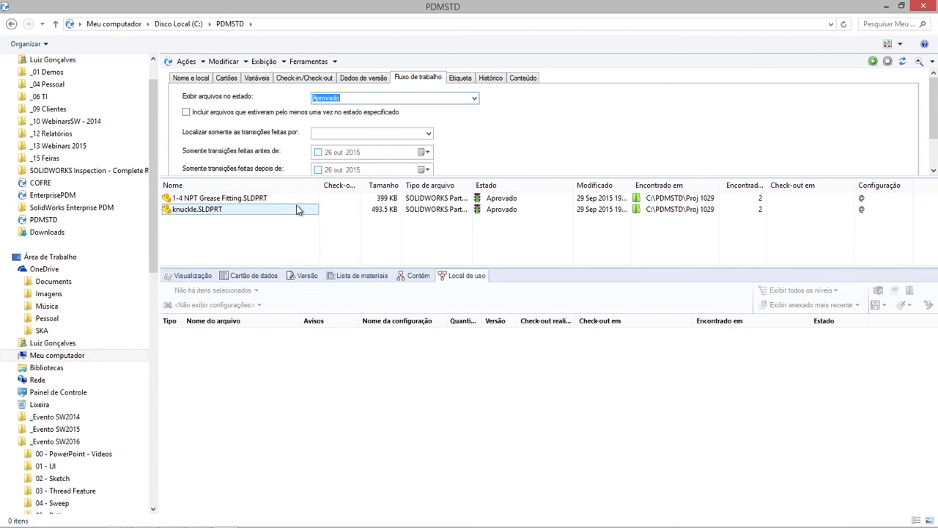
- Search Part Card files whose Descrição contains 1/4
left_click(192, 78)
left_click(226, 78)
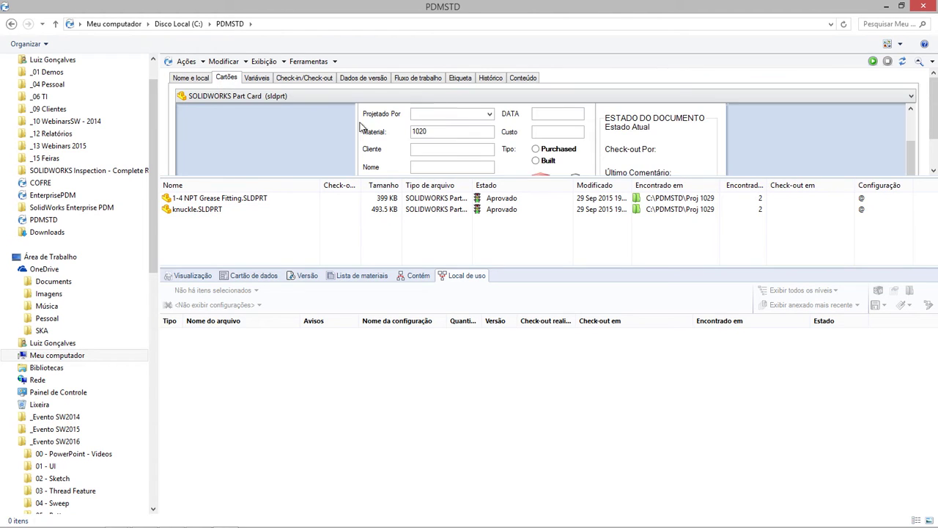
left_click_drag(912, 152, 912, 138)
left_click(467, 116)
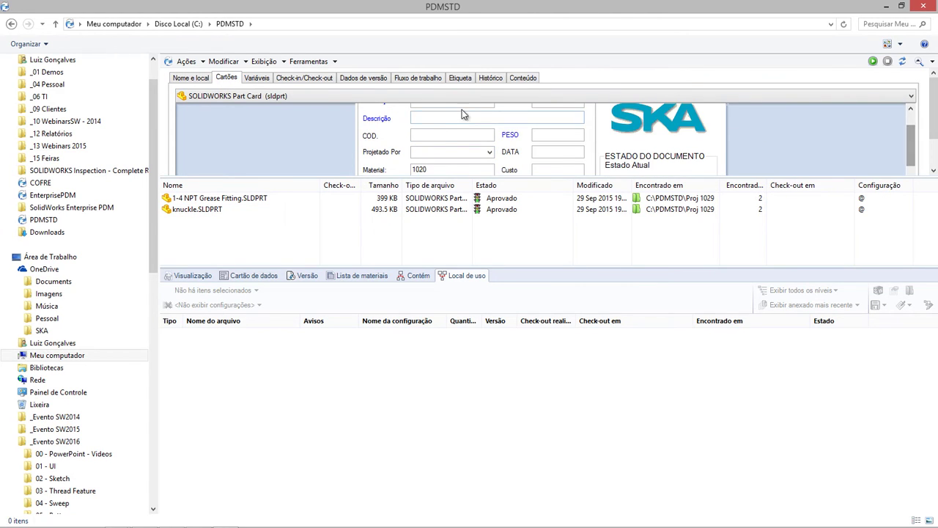
type("1/4")
left_click(872, 61)
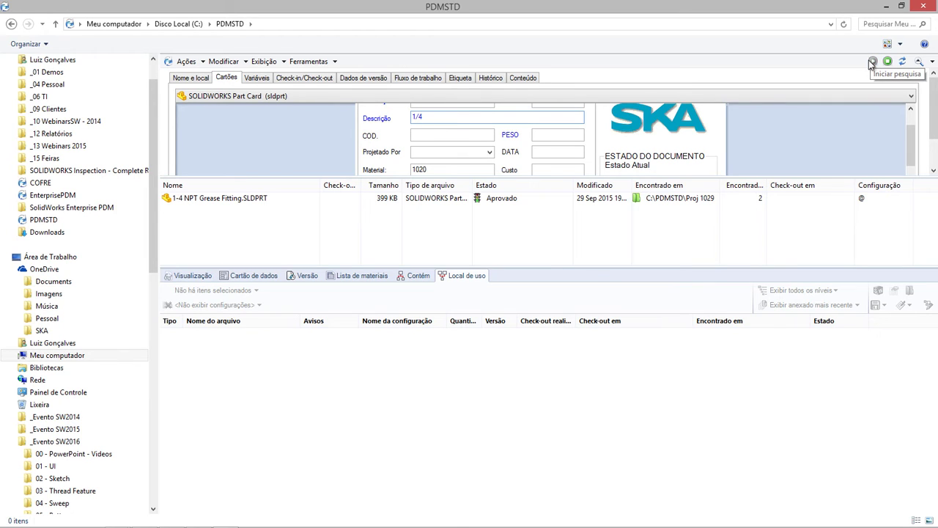
- Preview the 1-4 NPT Grease Fitting and its data card, then log off via the PDM tray icon
left_click(185, 200)
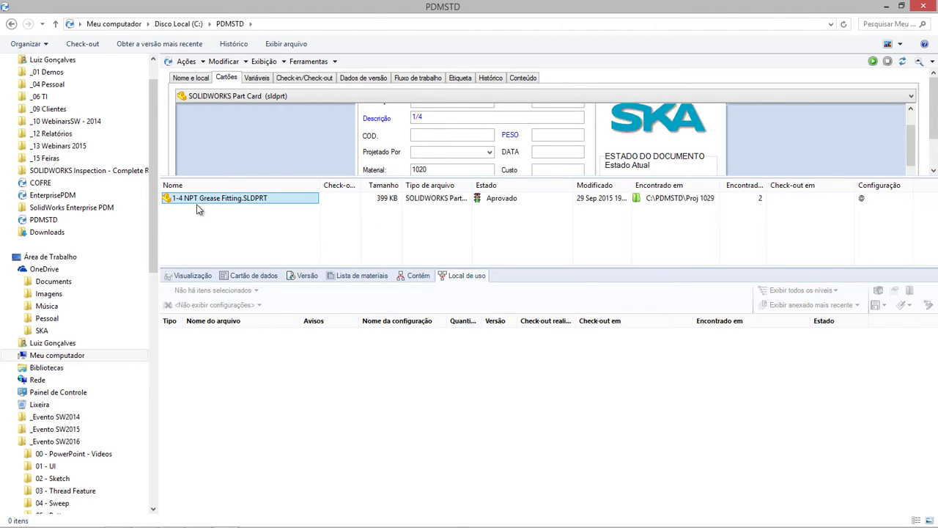
left_click(192, 275)
left_click_drag(374, 393, 277, 341)
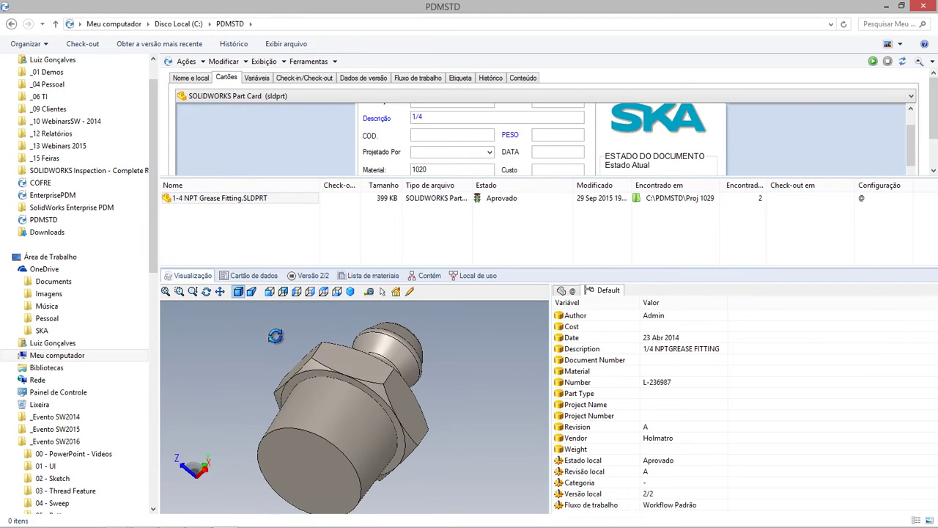
left_click(254, 275)
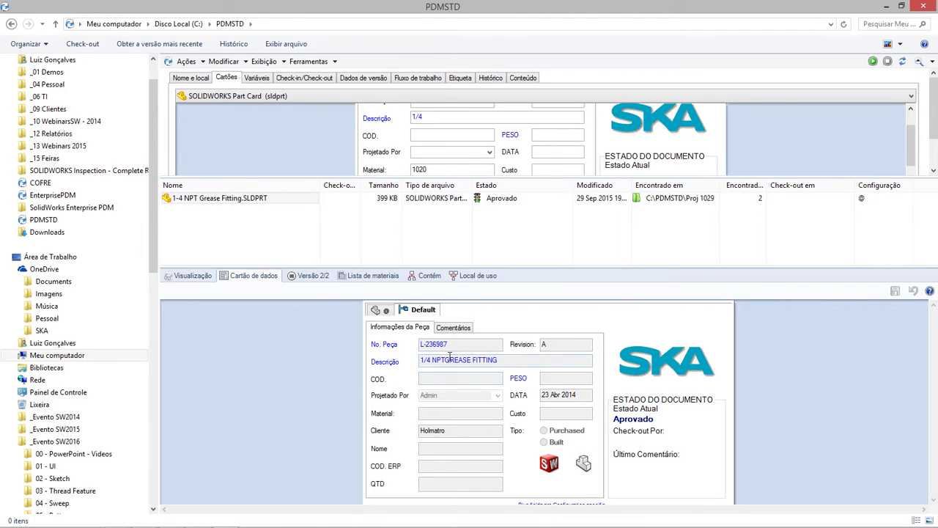
left_click(807, 521)
right_click(785, 462)
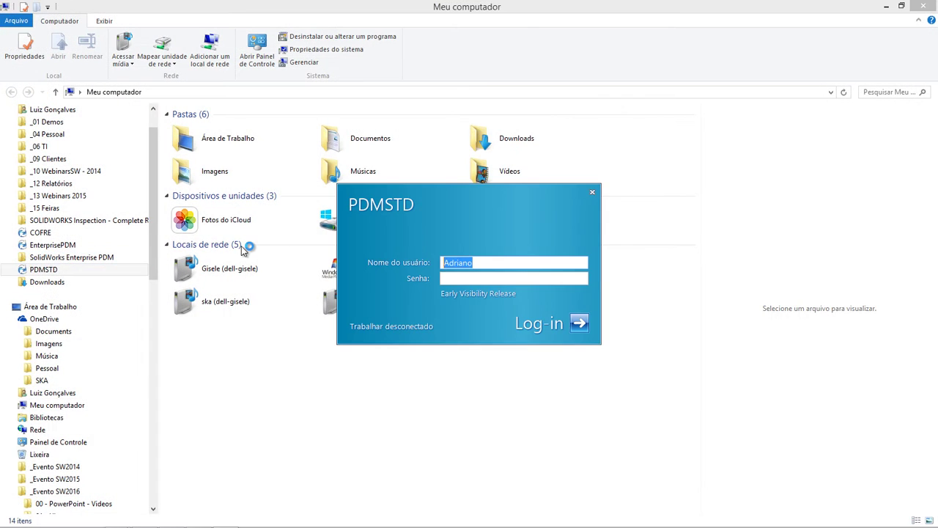
- Log in to the vault as a different user and open the Proj 1030 folder
key("Return")
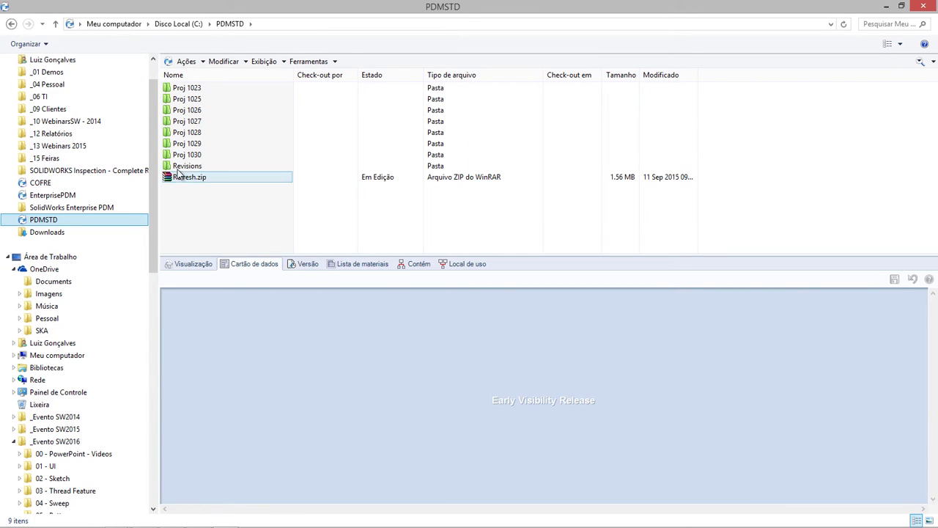
double_click(185, 154)
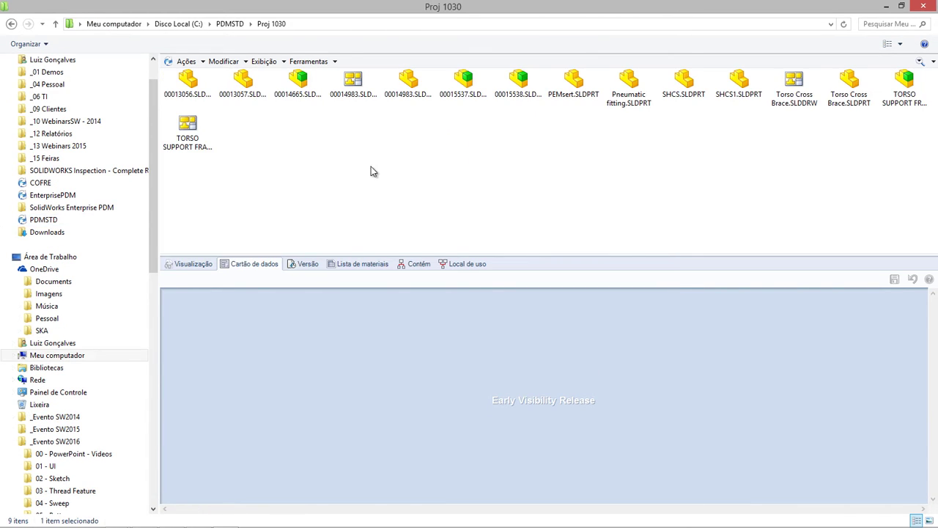
- Preview TORSO SUPPORT FRAME.sldasm in 3D, rotated to face its front
left_click(902, 106)
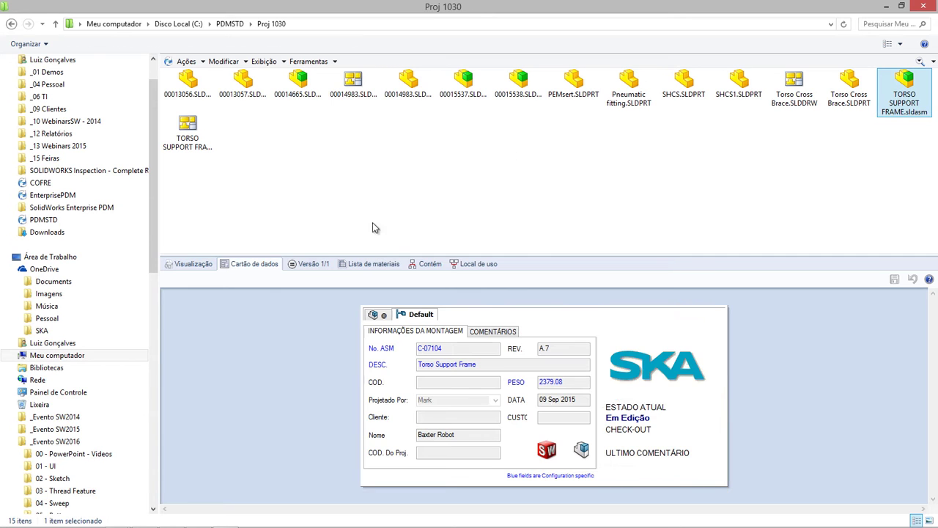
left_click(190, 263)
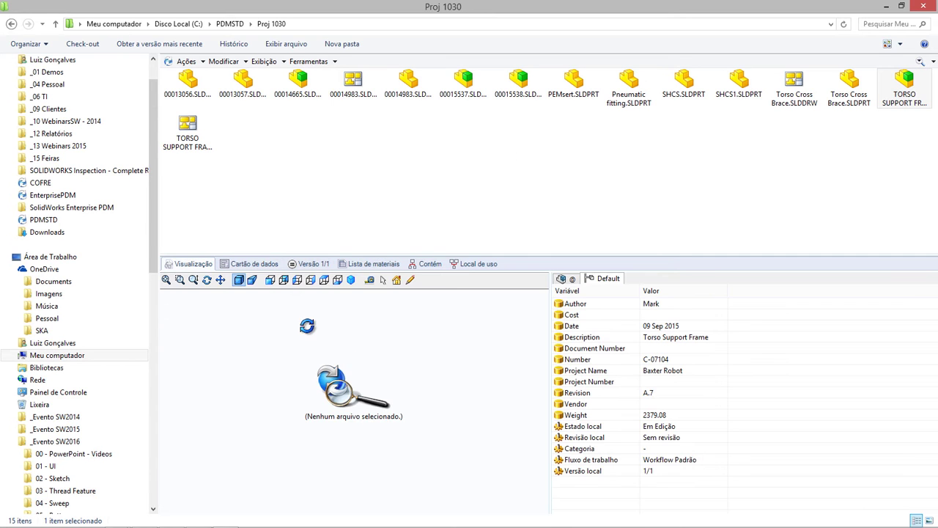
left_click_drag(306, 359, 316, 352)
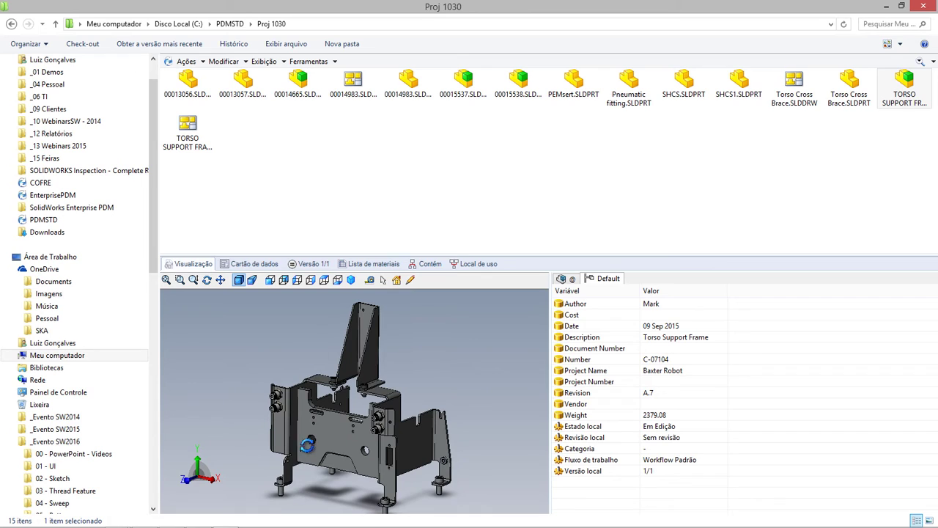
right_click(879, 103)
- Check out TORSO SUPPORT FRAME with its drawing and the Torso Cross Brace, opening it in SOLIDWORKS
left_click(715, 71)
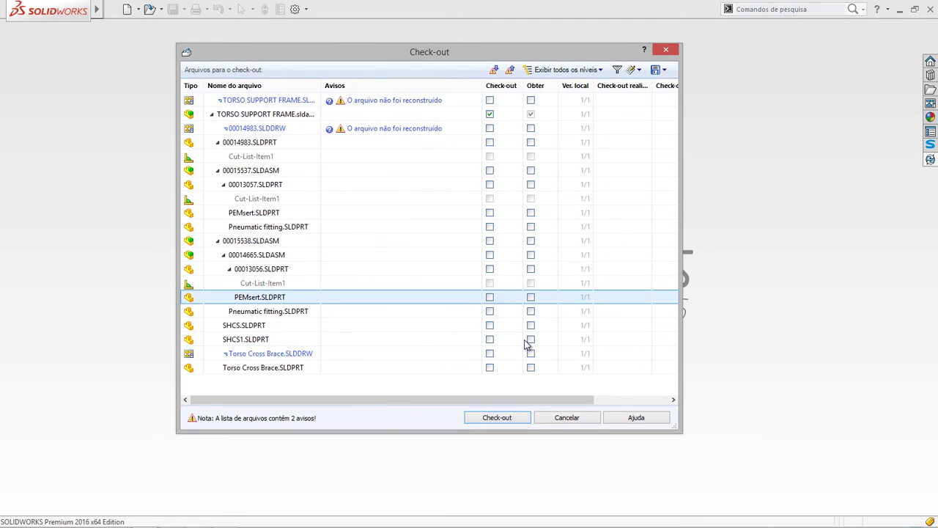
left_click(489, 99)
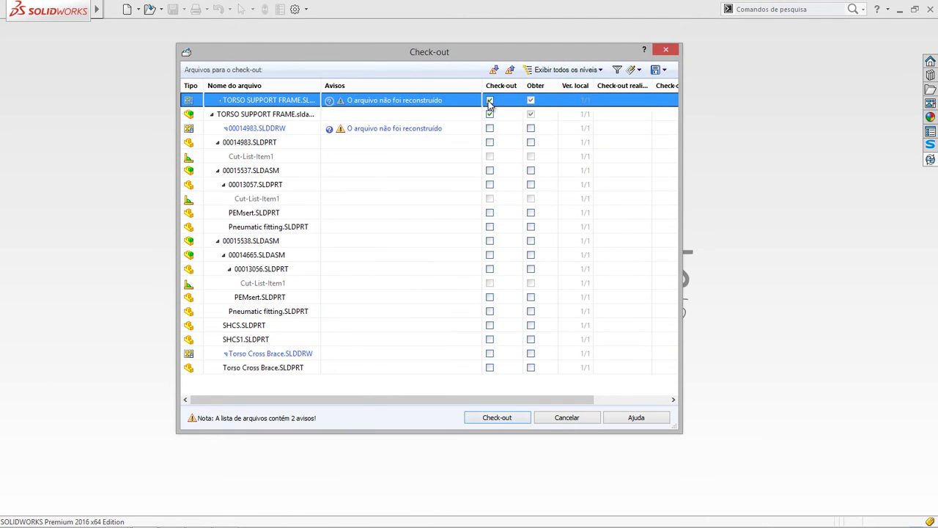
left_click(496, 366)
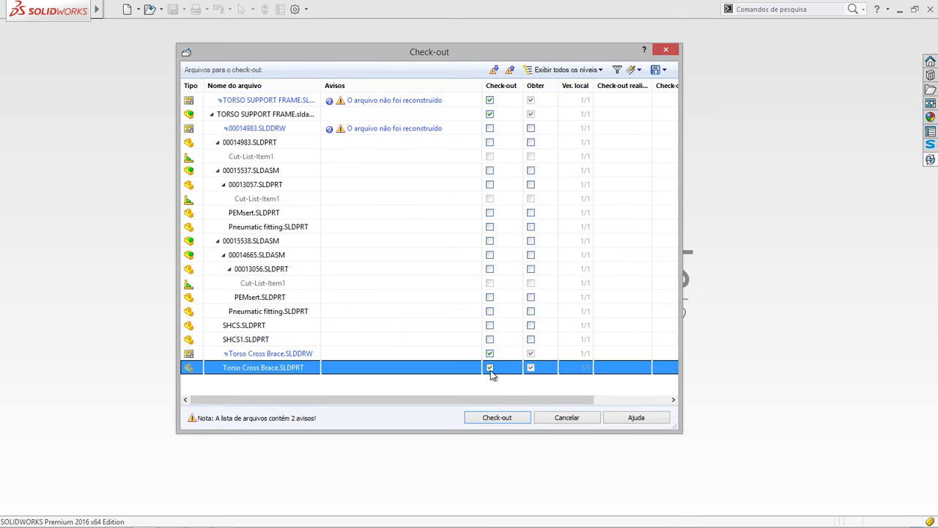
left_click(496, 417)
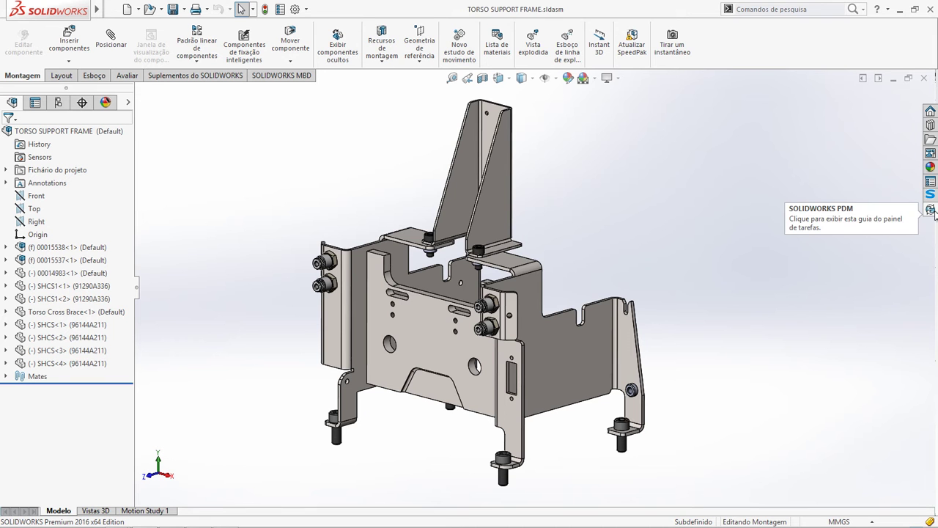
left_click(930, 210)
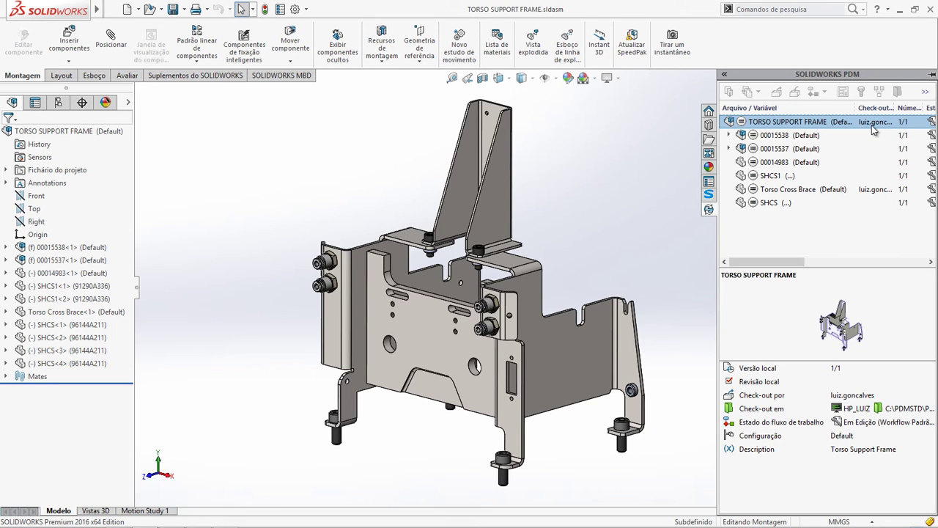
- Change the Torso Cross Brace hole diameter dimension from Ø15 to 40 mm
mouse_move(873, 129)
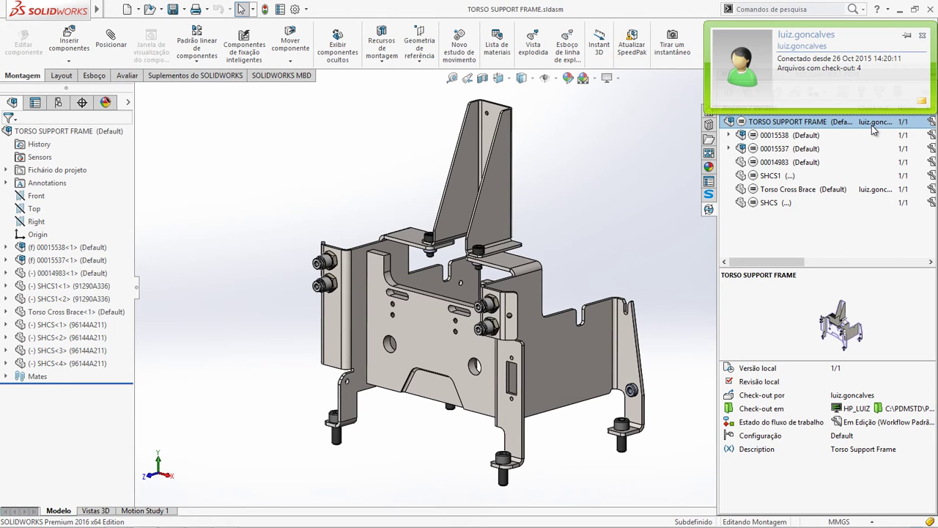
left_click(390, 346)
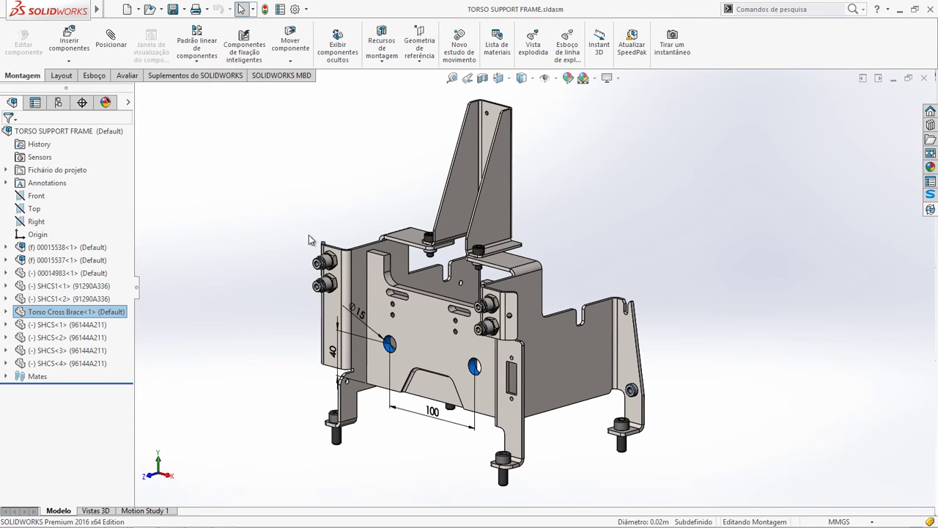
double_click(358, 313)
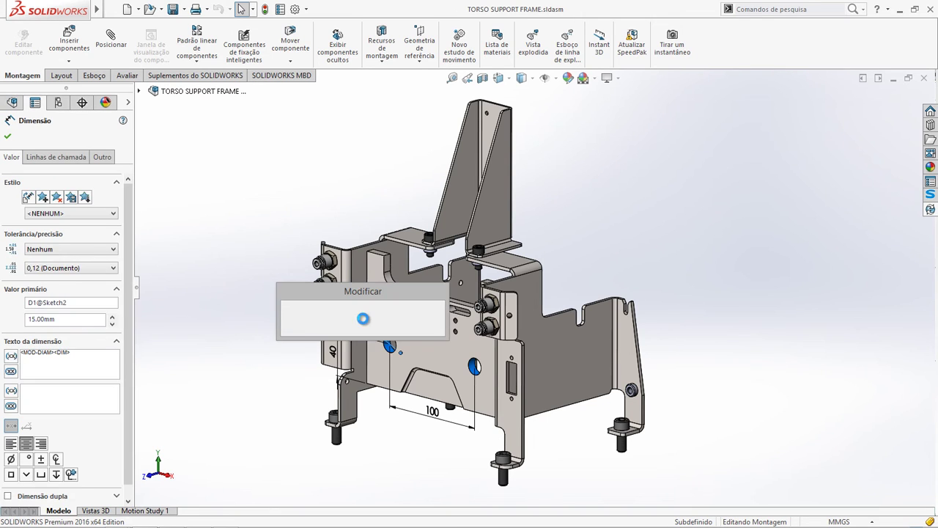
type("40")
key("Return")
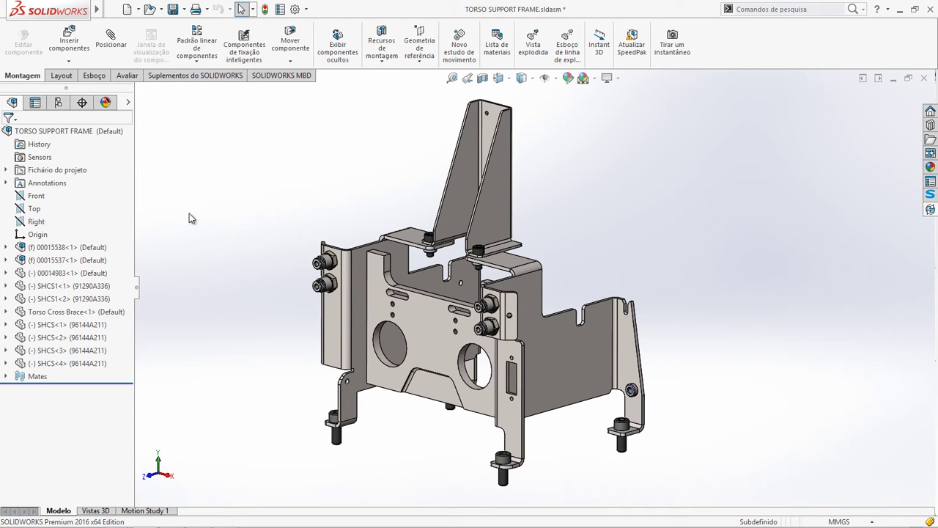
- Check in the assembly and Torso Cross Brace, commenting 'Alteração dos Furos Fronta'
right_click(69, 132)
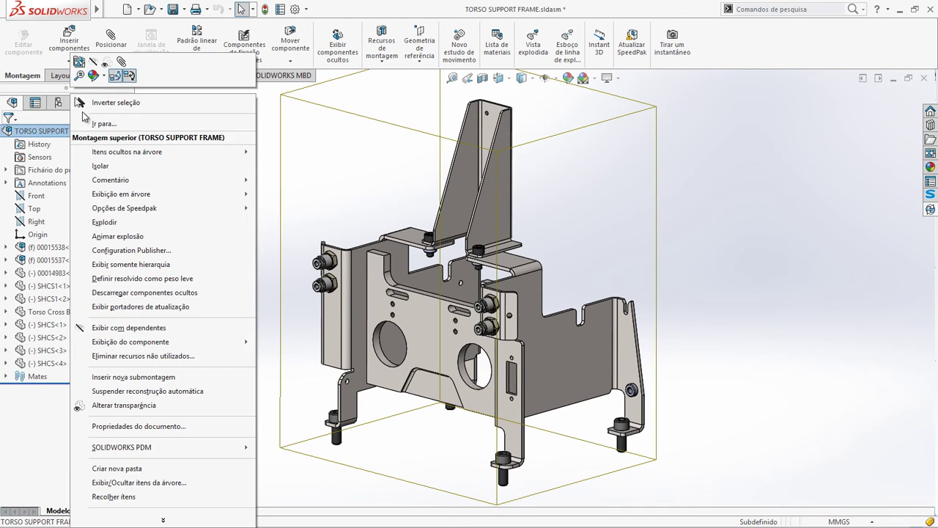
left_click(303, 153)
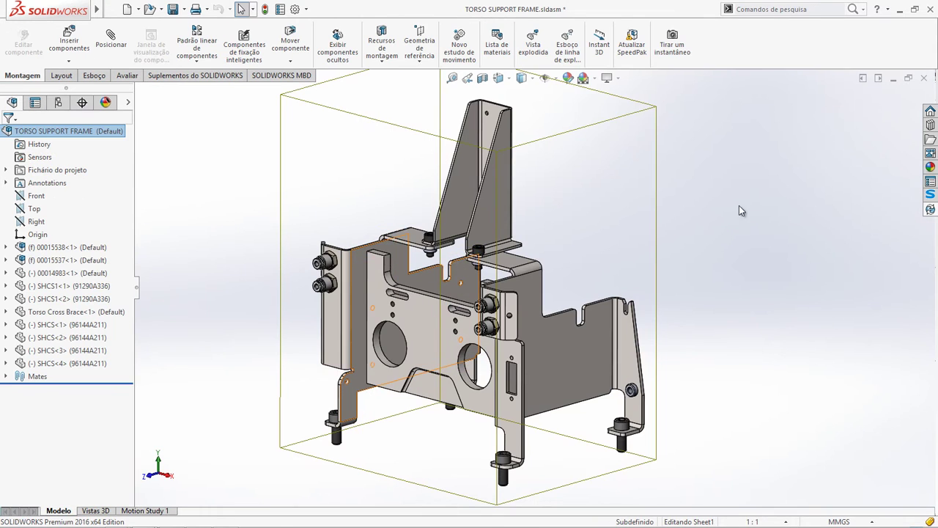
left_click(930, 208)
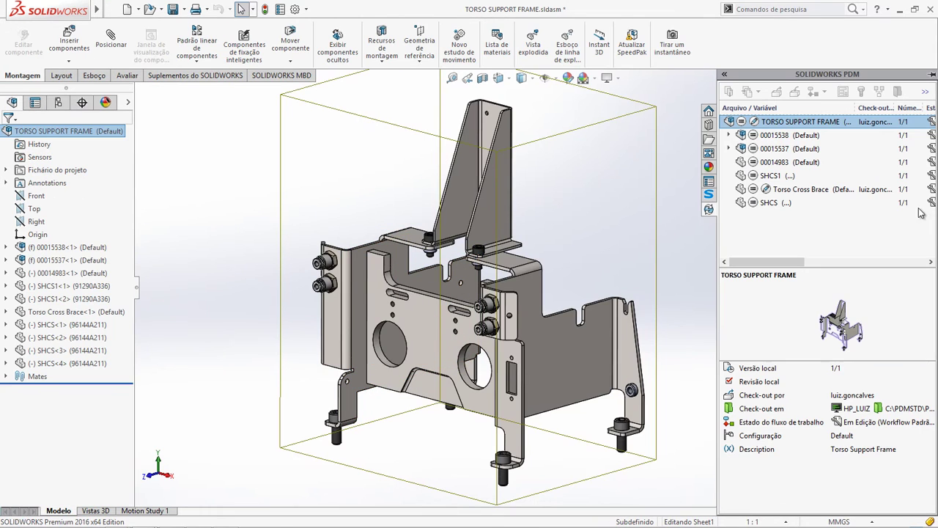
left_click(786, 192)
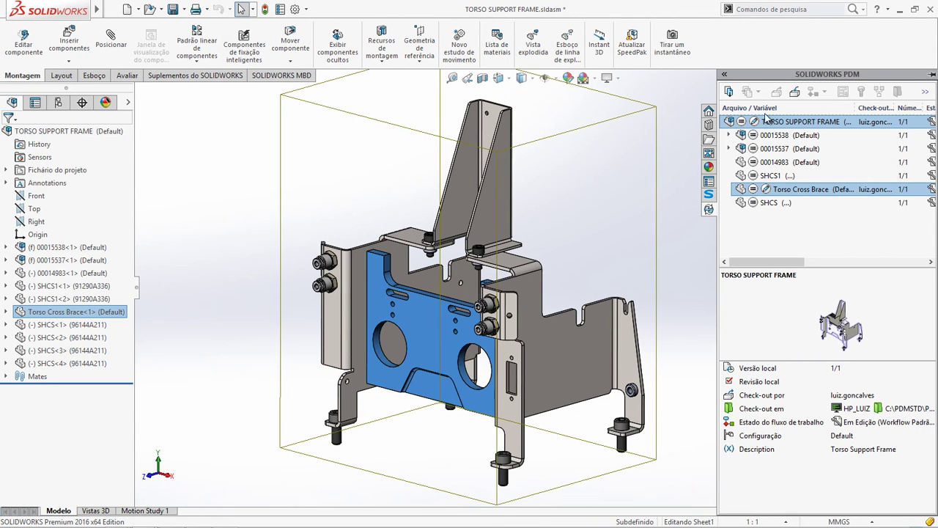
left_click(794, 92)
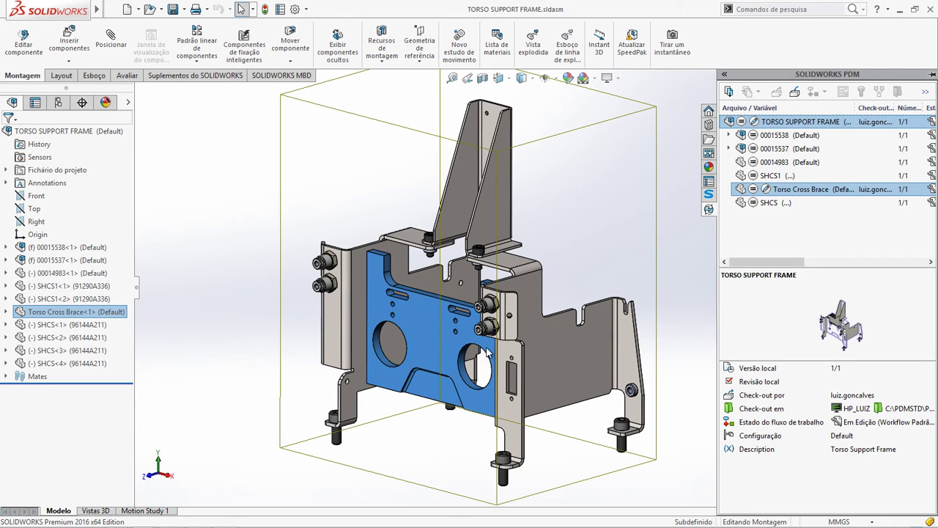
left_click(339, 358)
type("Alteração dos Furos Frontais")
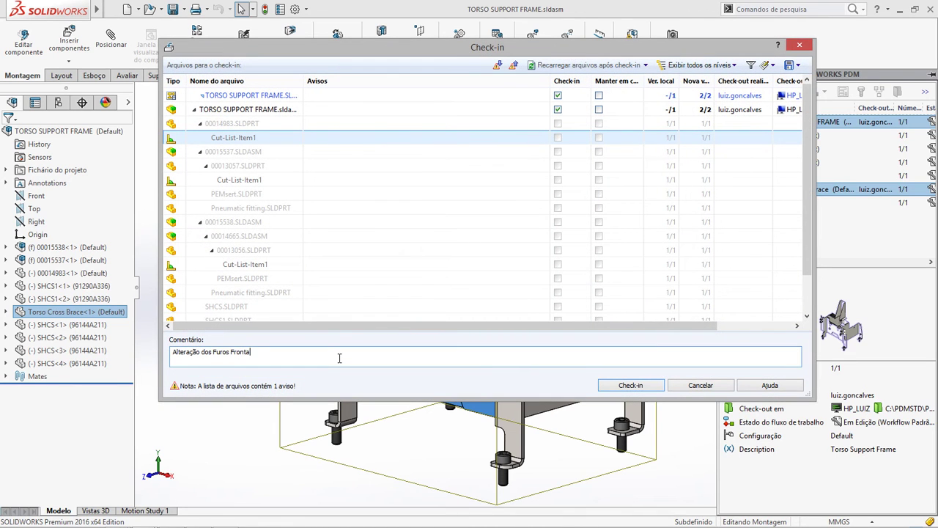
- Confirm the check-in and get the latest vault files, bringing the assembly to version 2/2
left_click(605, 387)
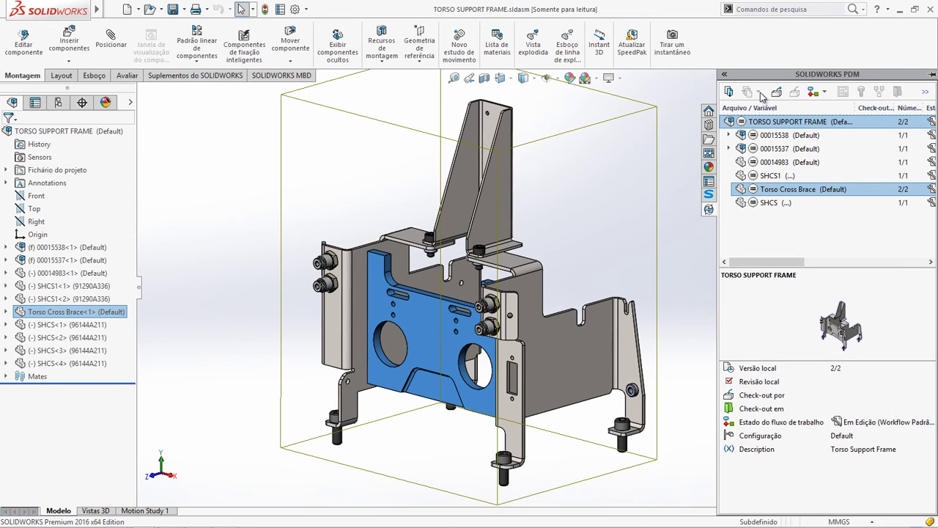
left_click(762, 124)
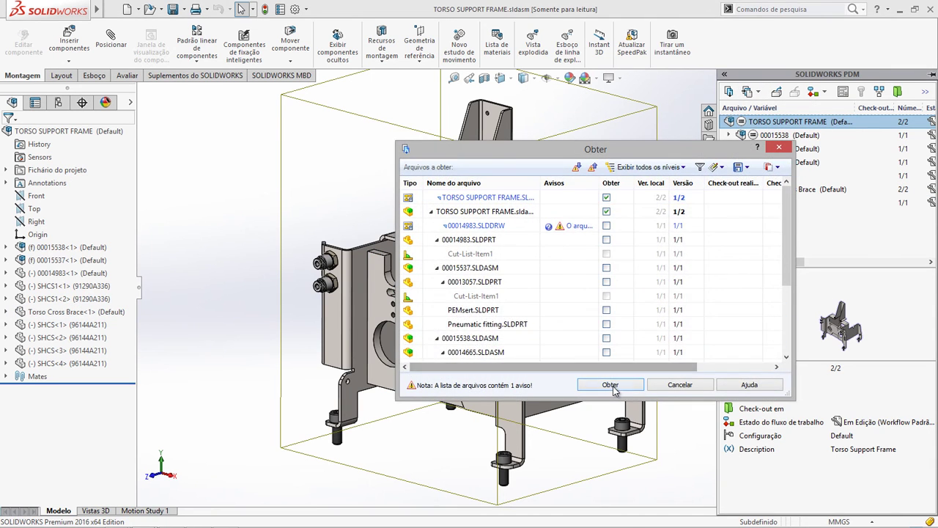
left_click(611, 385)
left_click(398, 286)
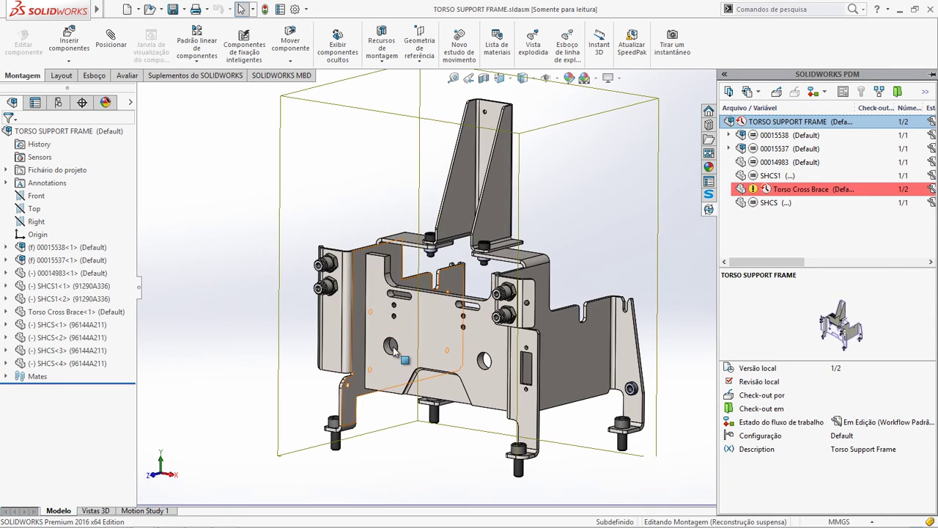
left_click(728, 91)
left_click(611, 385)
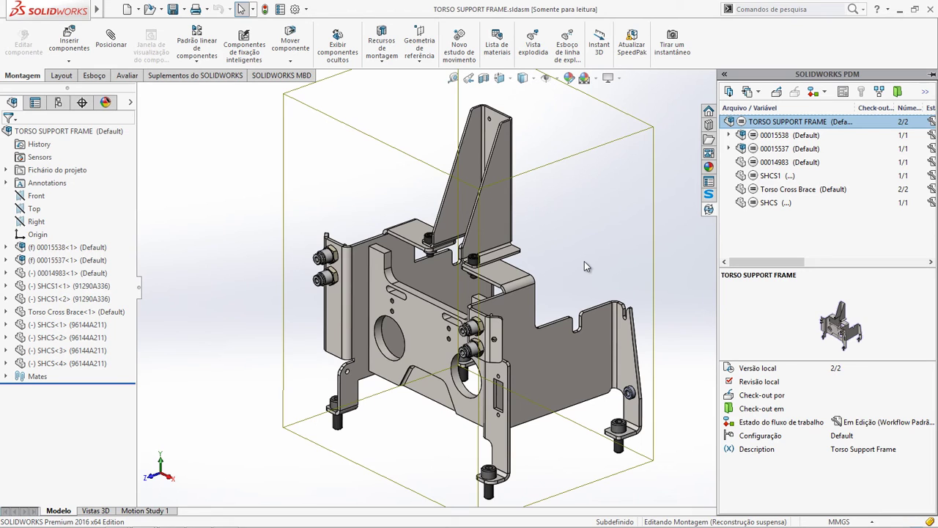
middle_click_drag(604, 256, 642, 241)
- Apply the Submeter para aprovação transition to TORSO SUPPORT FRAME and its referenced files
left_click(823, 91)
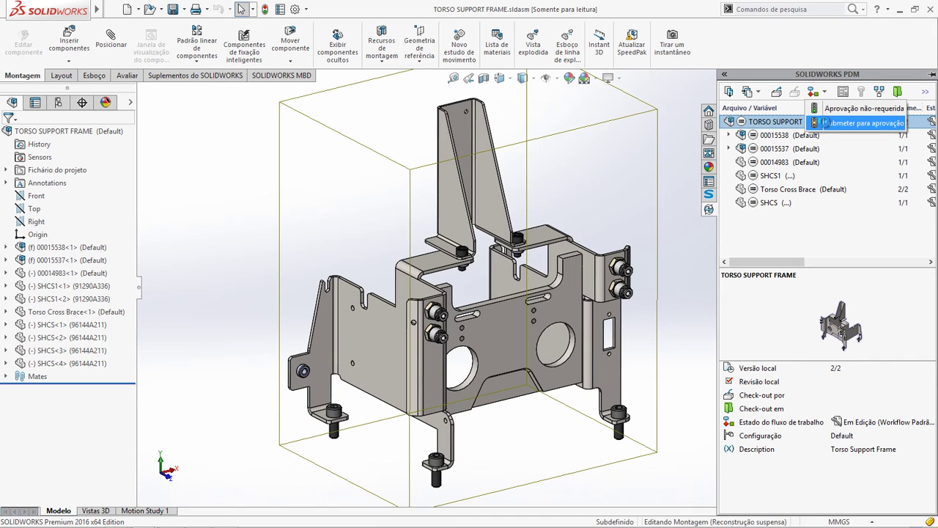
left_click(826, 122)
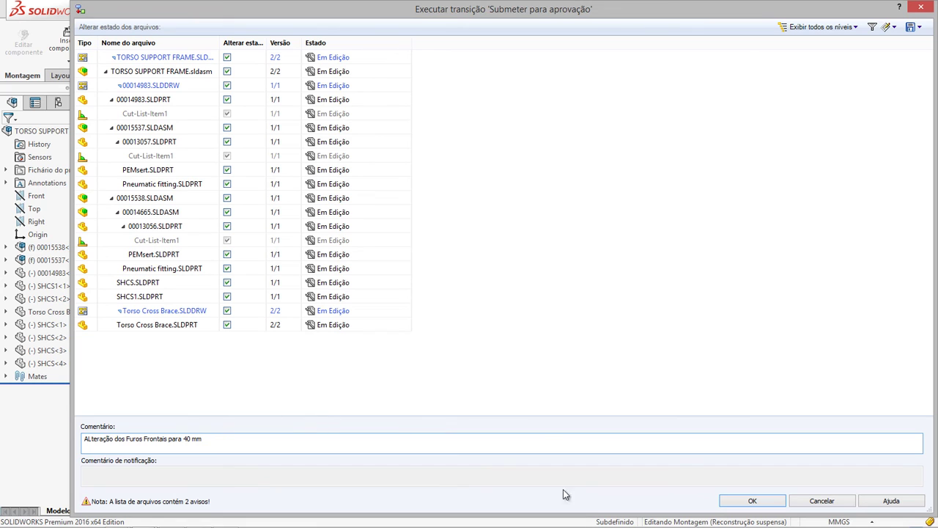
left_click(752, 501)
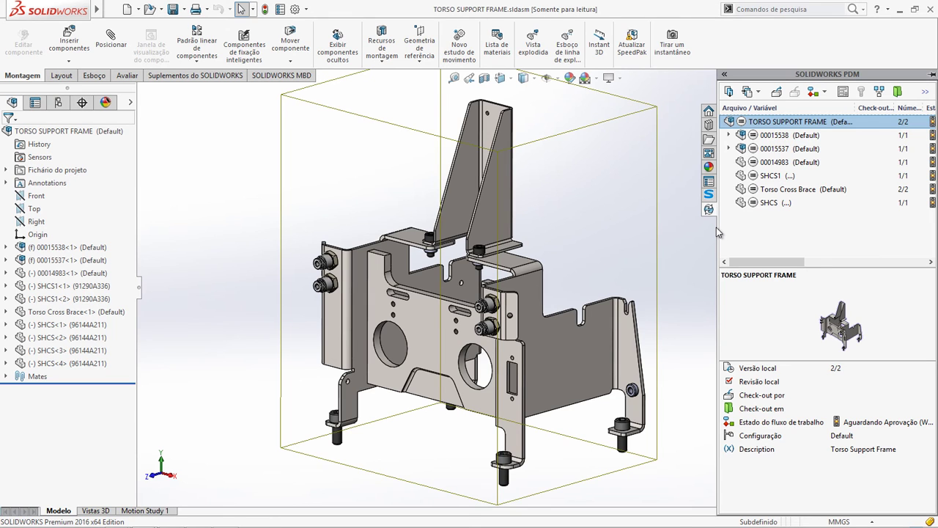
left_click_drag(638, 227, 600, 227)
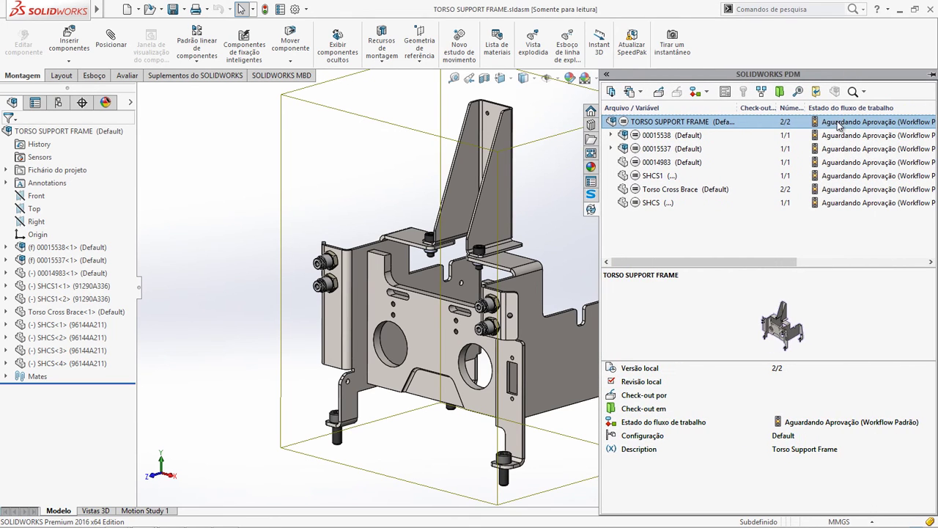
- Close SOLIDWORKS and bring up the PDM tray icon's vault login options
left_click(929, 9)
left_click(677, 181)
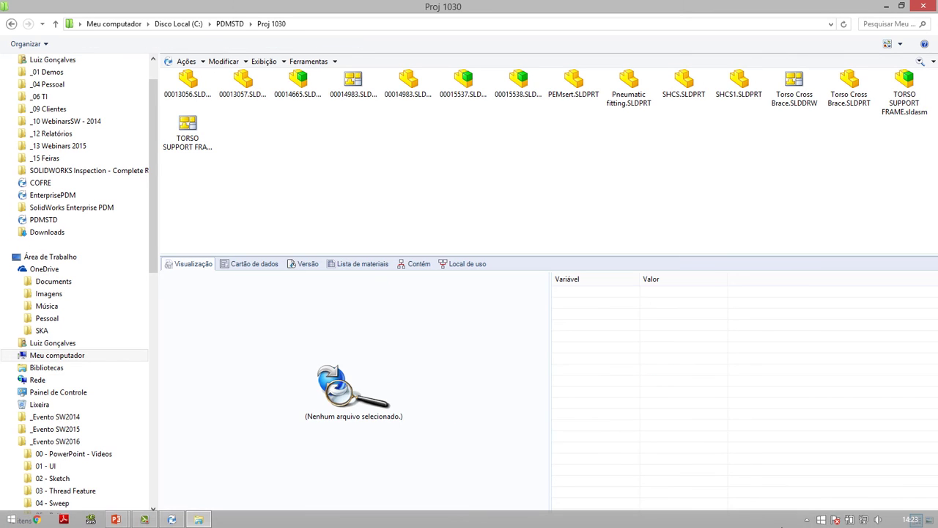
left_click(807, 519)
right_click(787, 463)
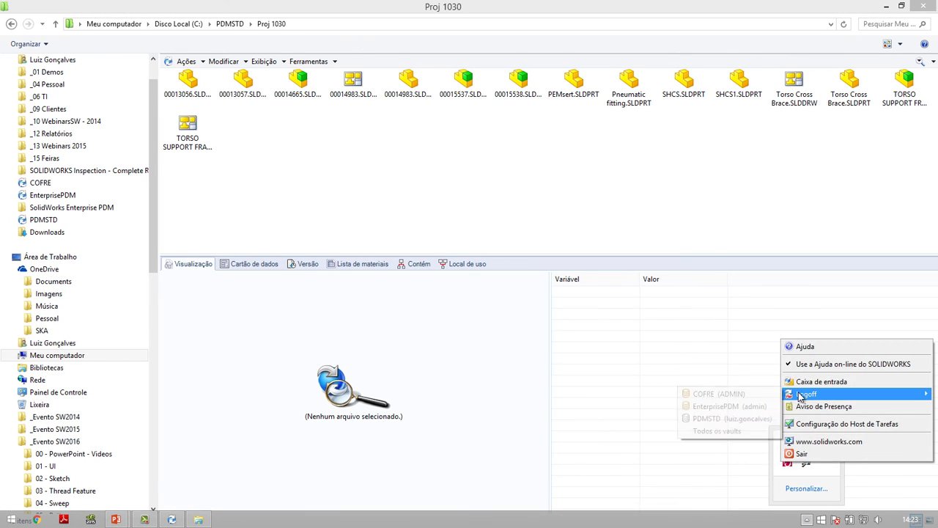
- Open File Explorer from the Start screen and select the PDMSTD vault
key("super")
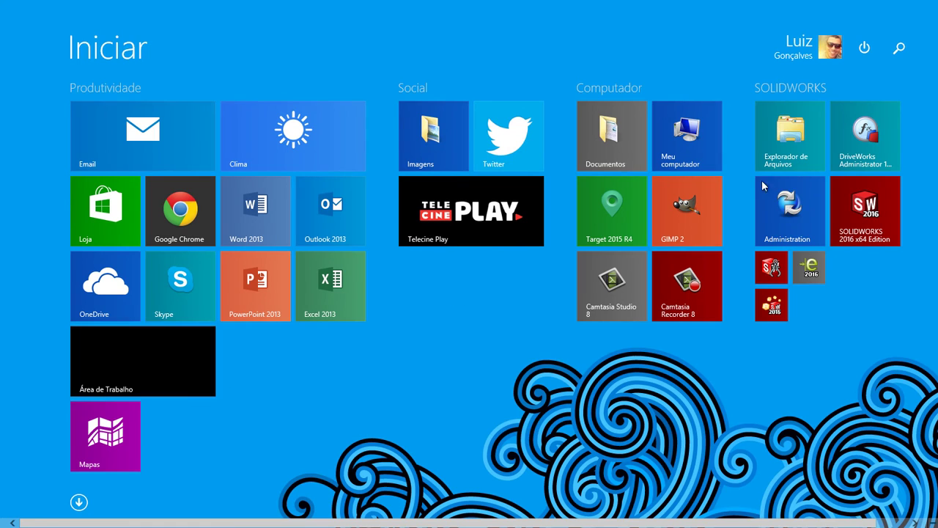
left_click(804, 159)
left_click(62, 272)
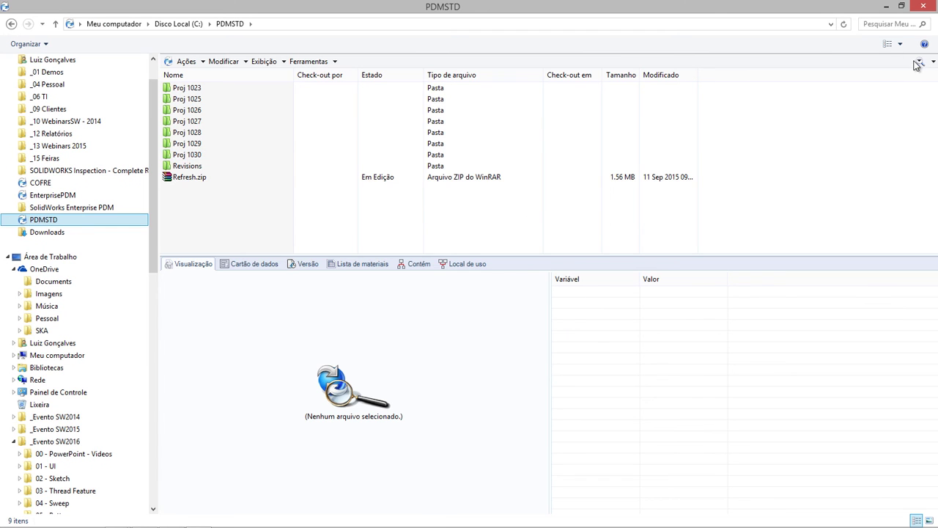
- Search the vault by workflow state for all files in Aguardando Aprovação
left_click(917, 63)
left_click(427, 78)
left_click(475, 98)
left_click(469, 117)
left_click(475, 99)
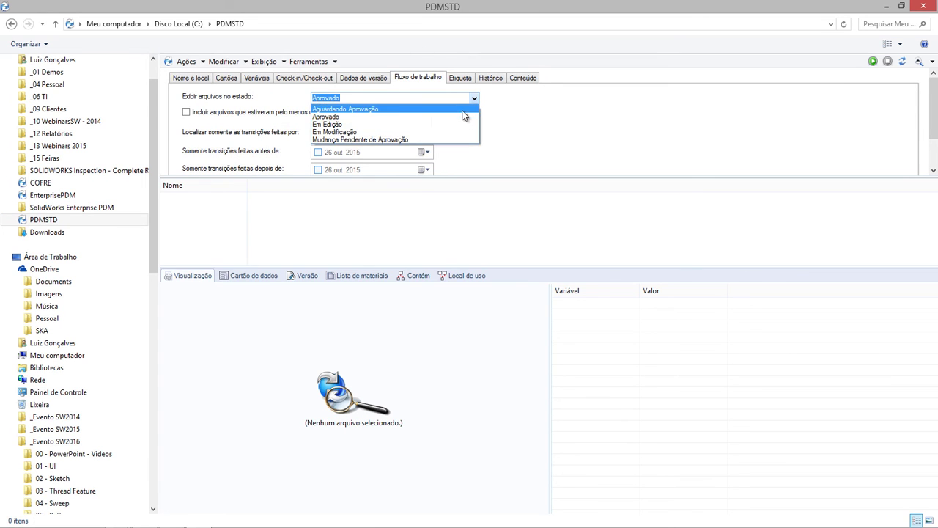
left_click(410, 108)
left_click(872, 61)
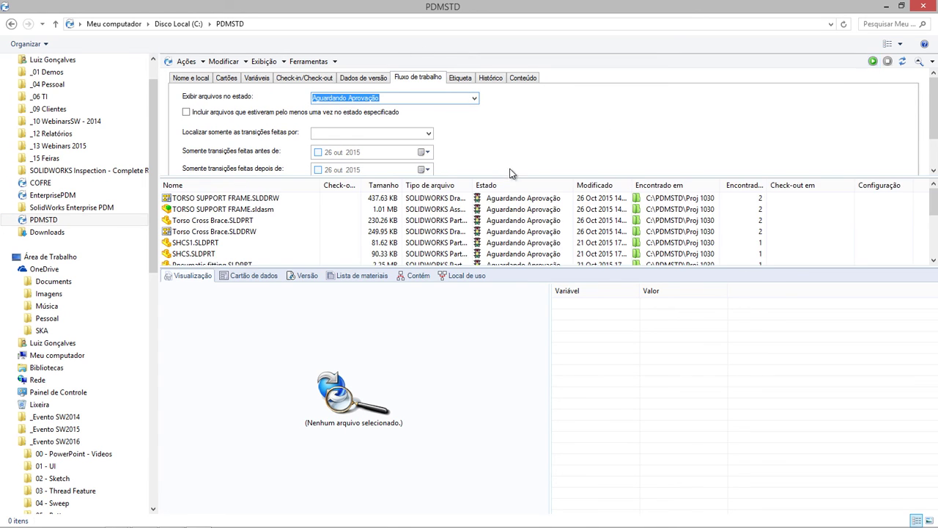
left_click_drag(494, 177, 483, 147)
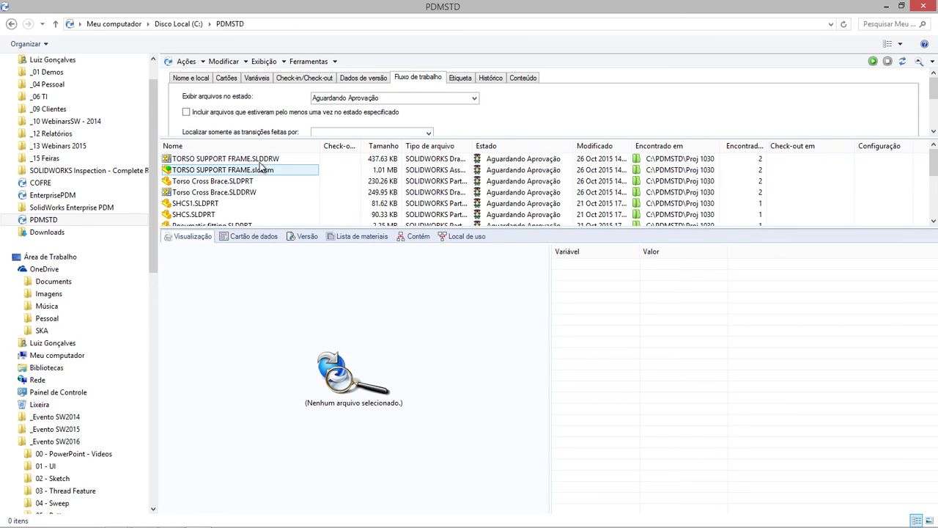
- Review the version history of TORSO SUPPORT FRAME.sldasm from the search results
left_click(238, 170)
right_click(239, 170)
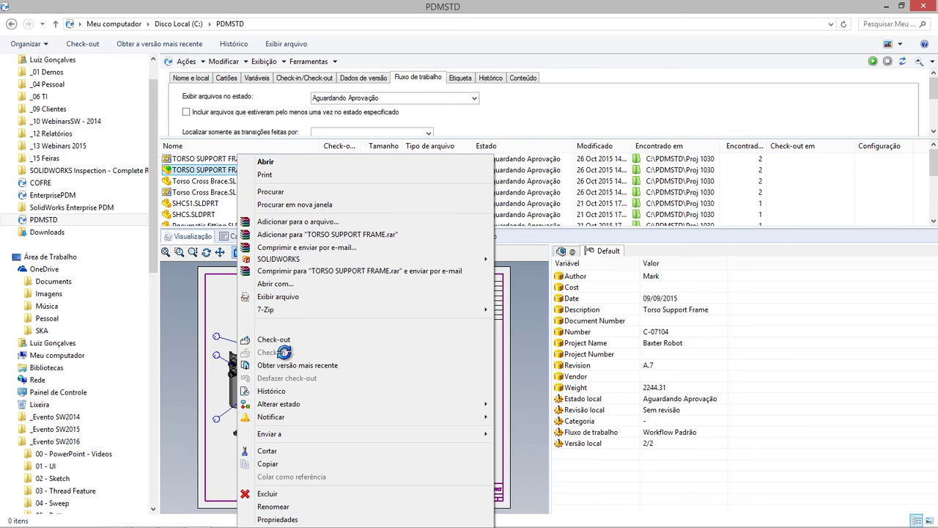
left_click(281, 391)
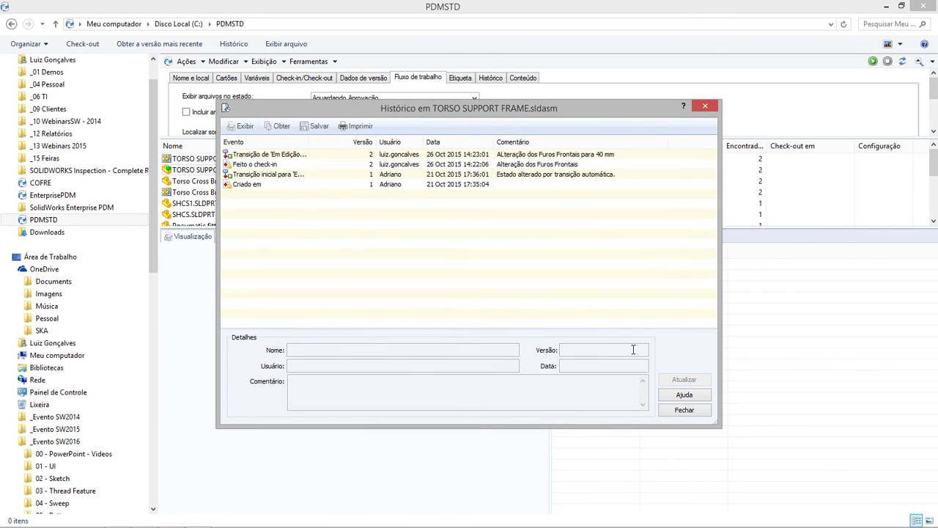
left_click(675, 411)
left_click(253, 167)
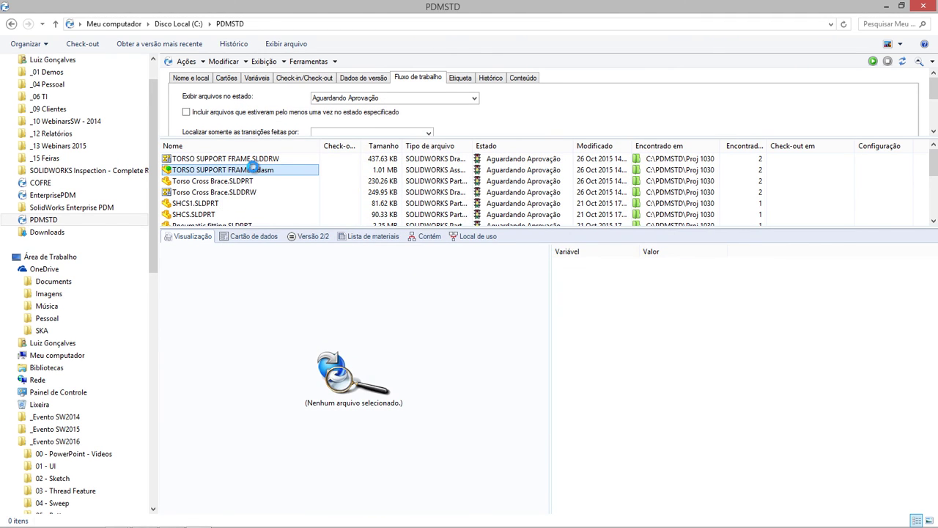
- Send TORSO SUPPORT FRAME.sldasm through Encaminhar para aprovação to Aprovado, then return to the slideshow
right_click(315, 173)
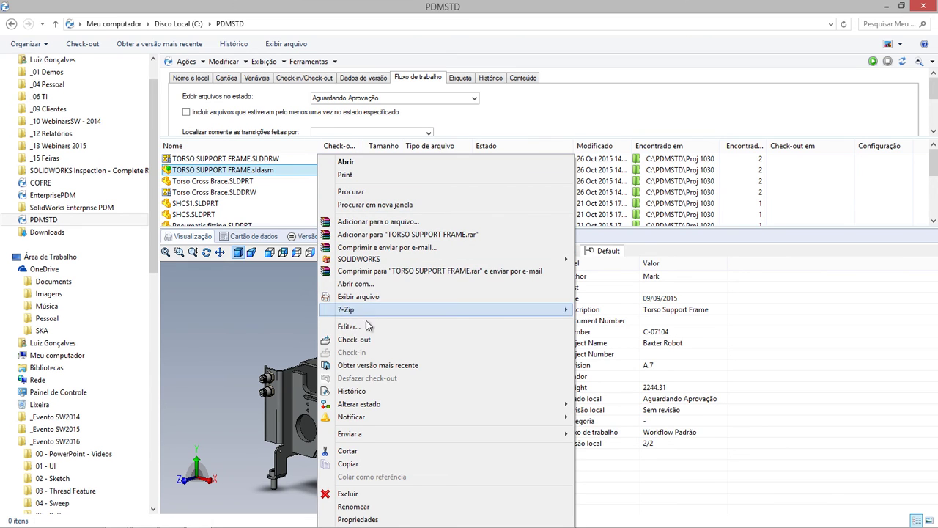
mouse_move(390, 403)
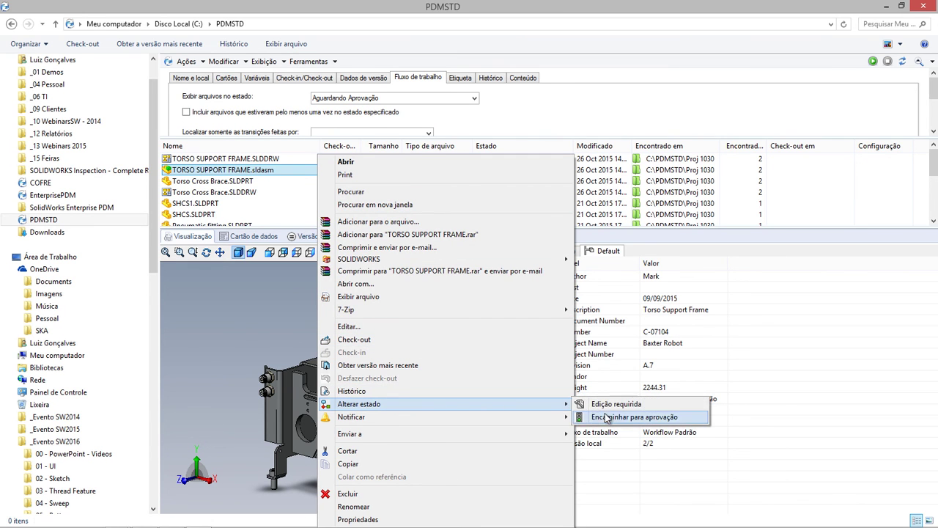
left_click(608, 416)
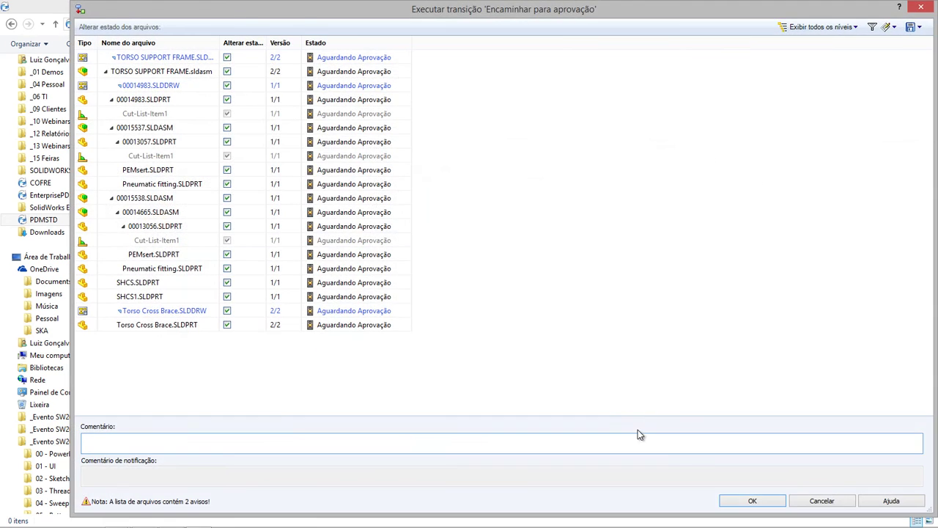
left_click(752, 501)
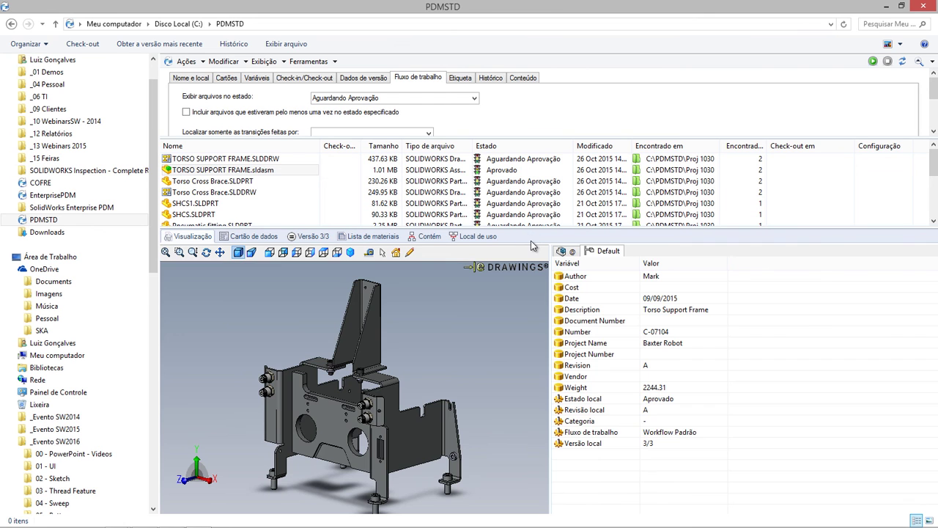
key("alt+Tab")
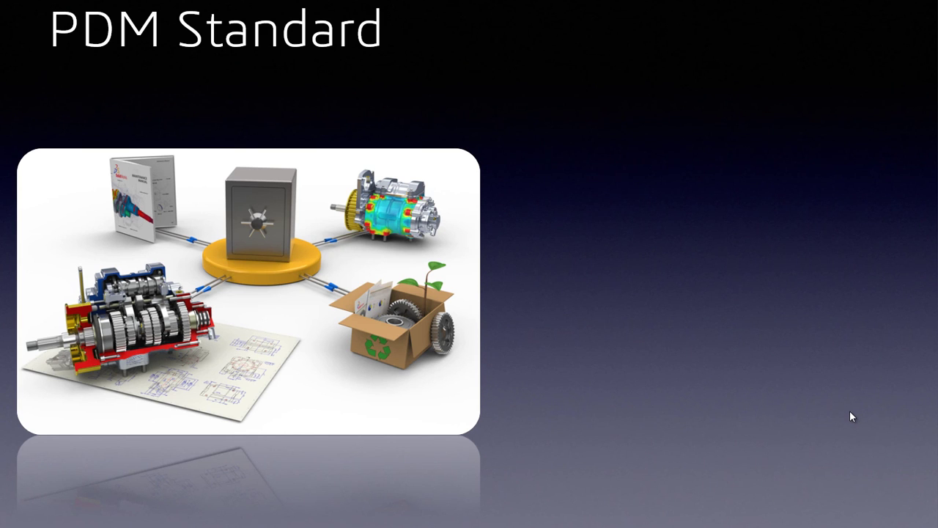
- Advance the PDM Standard slide to show Aumento da Comunicação, Reutilização dos Dados and Redução do Tempo de Projeto
left_click(850, 410)
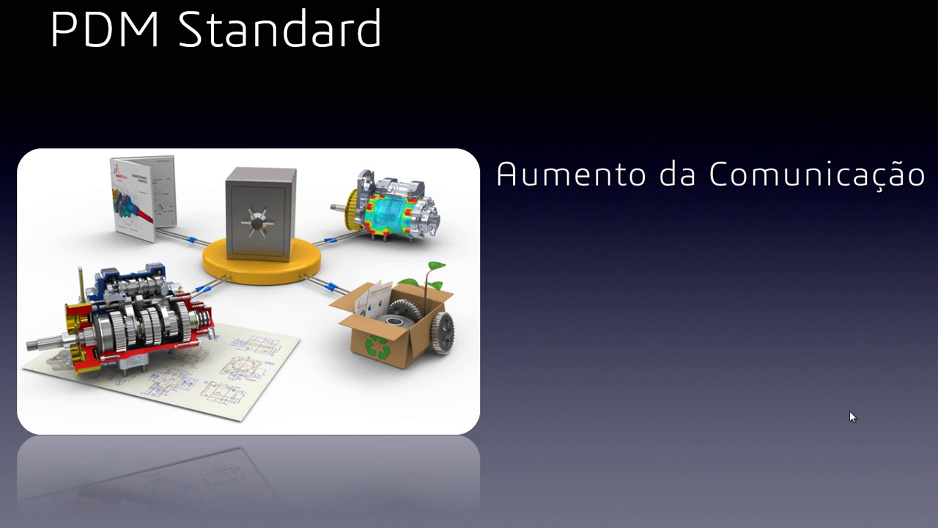
left_click(853, 413)
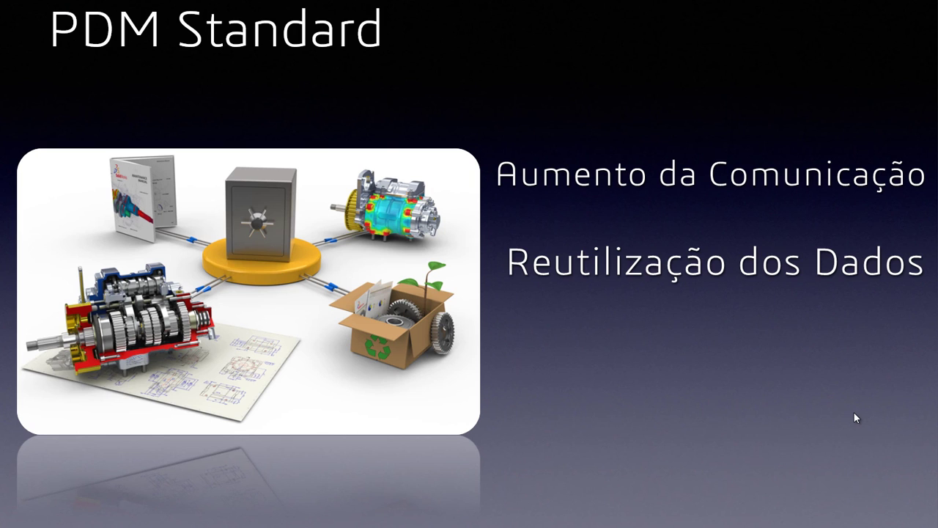
left_click(906, 417)
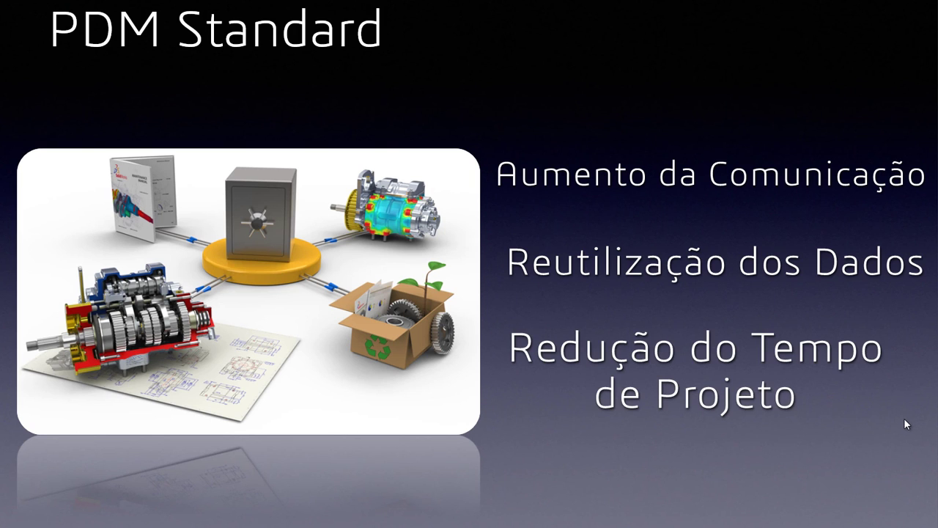